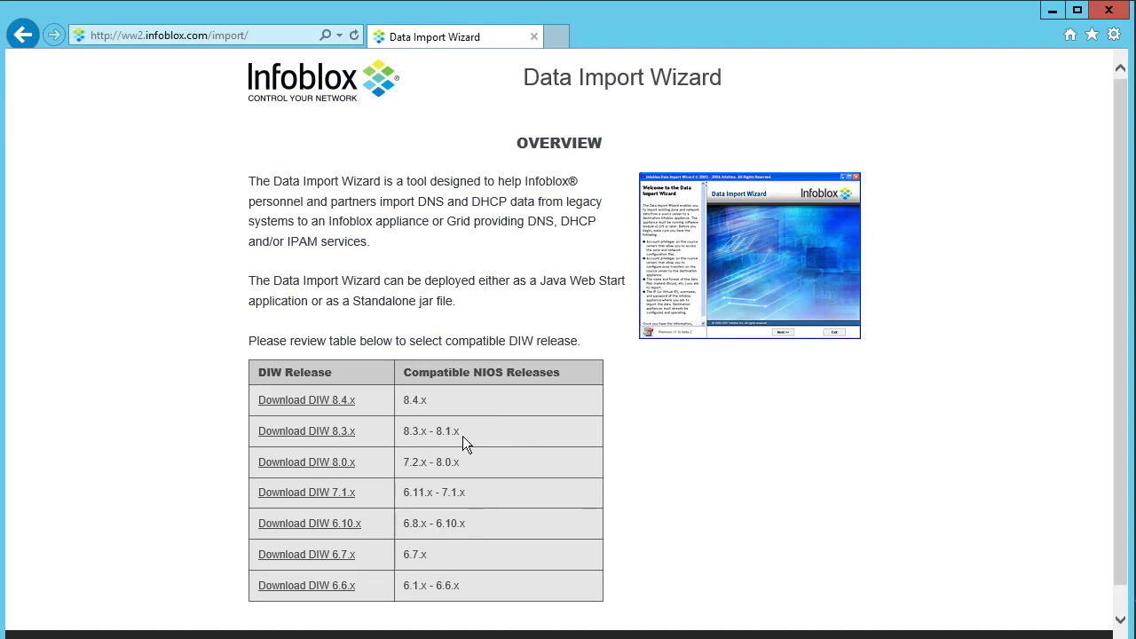
Download diw-8.4.0.jar from the DIW 8.4.x page and show it in the Downloads folder
click(349, 407)
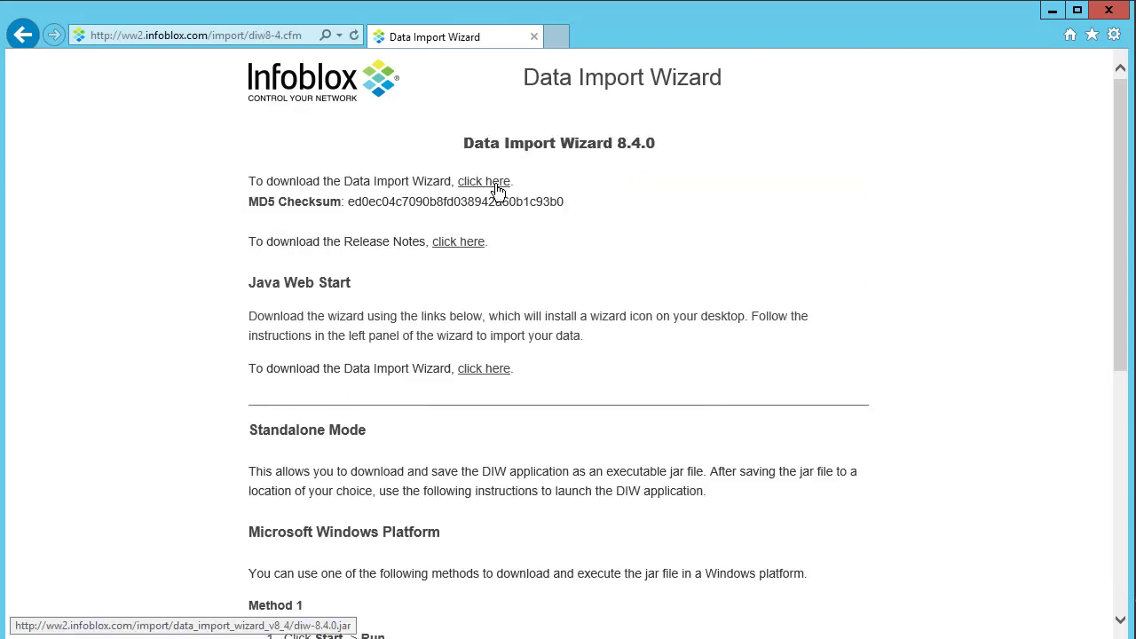
click(497, 190)
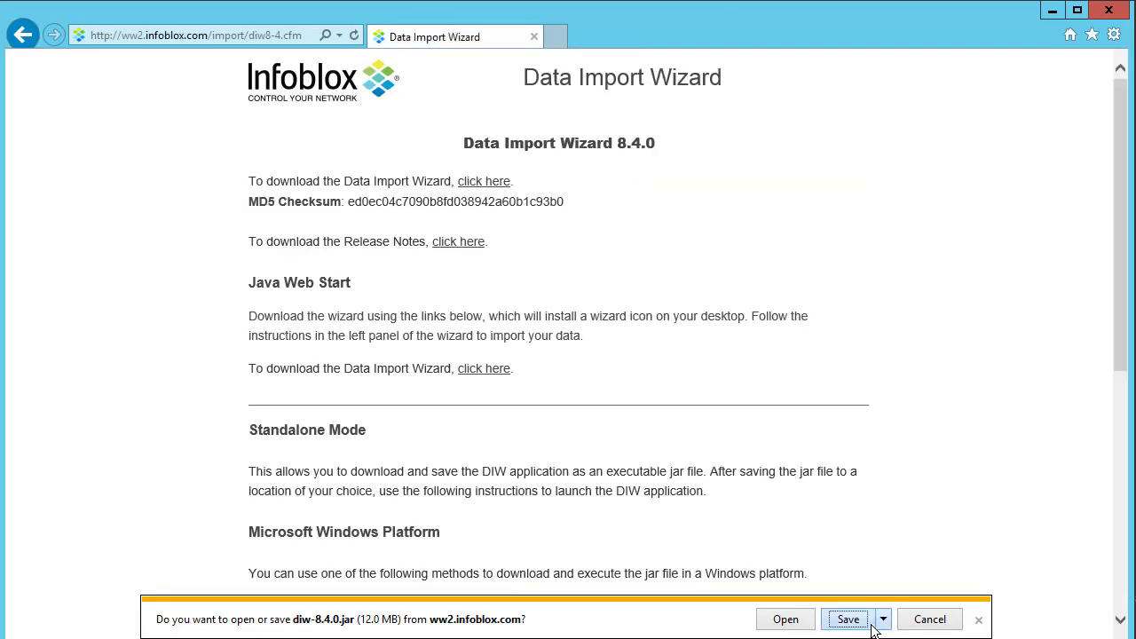
click(870, 622)
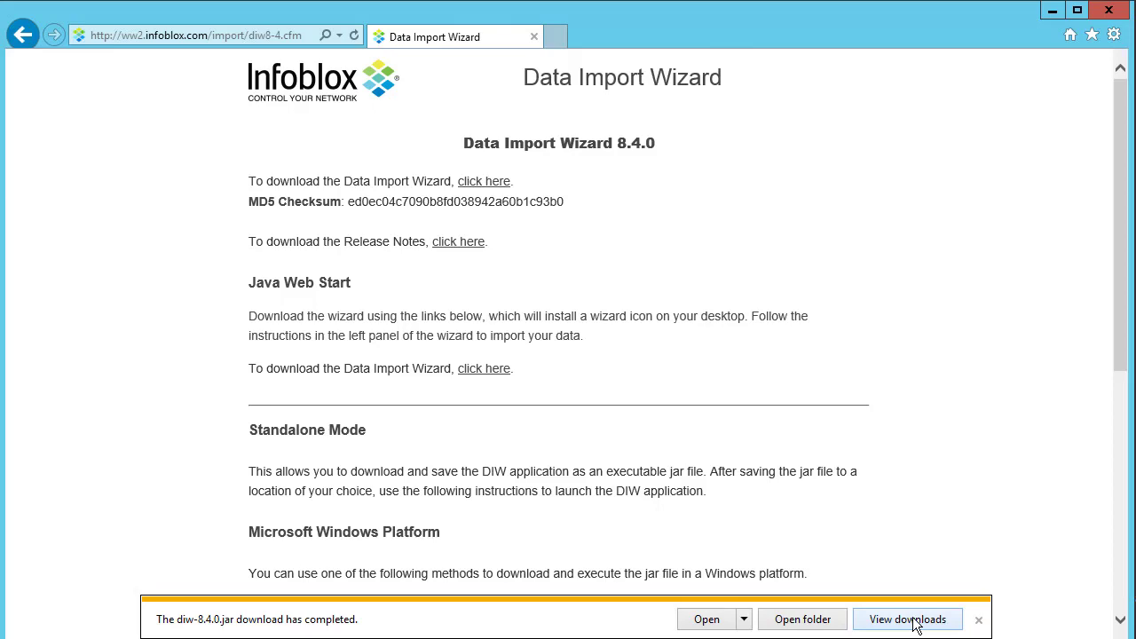
key(super+e)
click(319, 204)
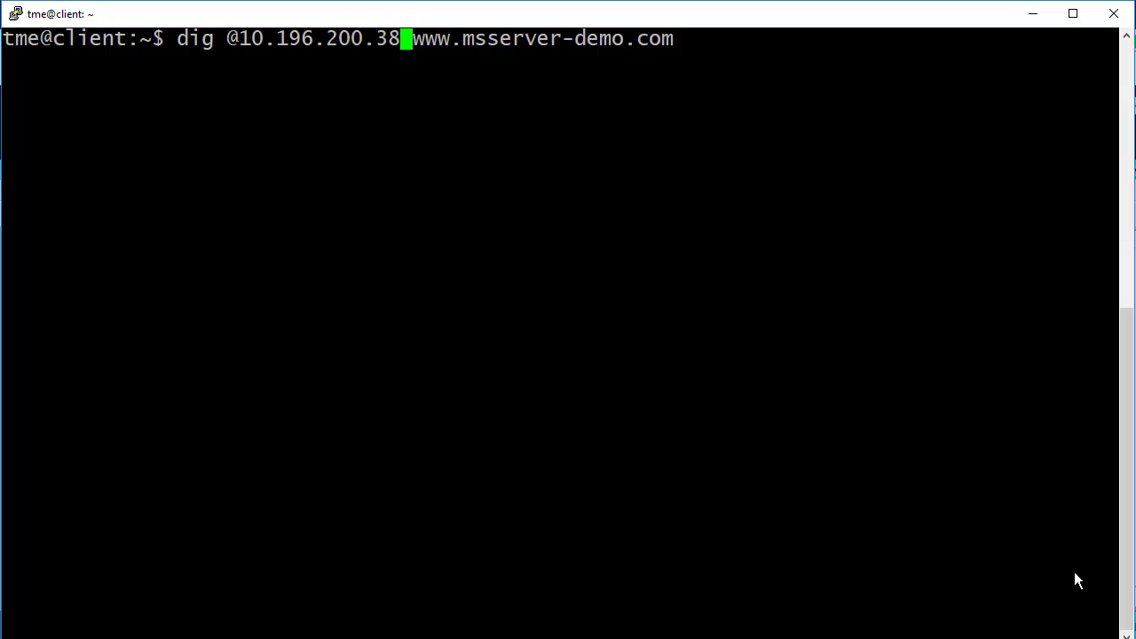
key(End)
key(Return)
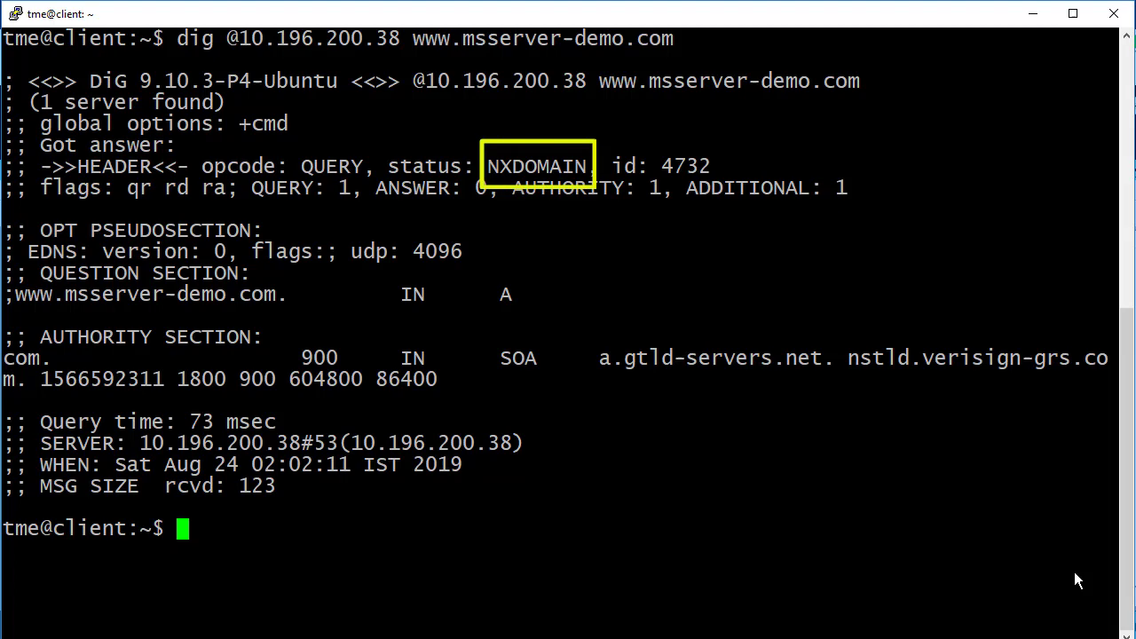
key(Up)
key(Left)
key(Left)
key(Left)
key(Left)
key(Left)
key(Left)
key(Left)
key(Left)
key(Left)
key(Left)
key(Left)
key(Left)
key(Left)
key(Left)
key(Left)
key(Left)
key(Left)
key(Left)
key(Left)
key(Left)
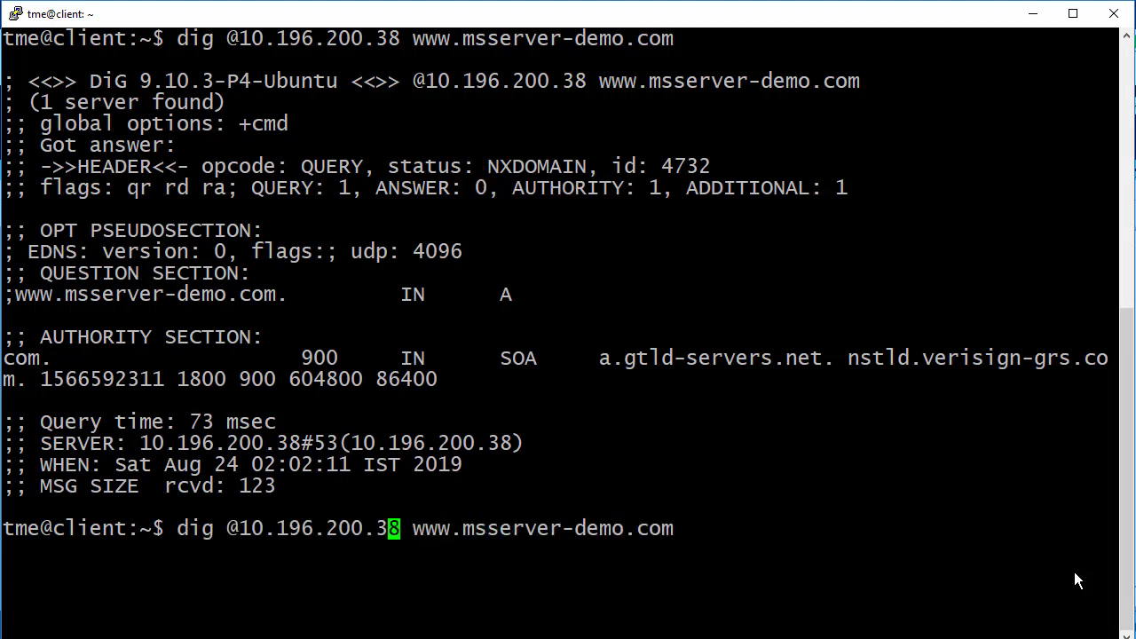
key(Delete)
text(9)
key(End)
key(Return)
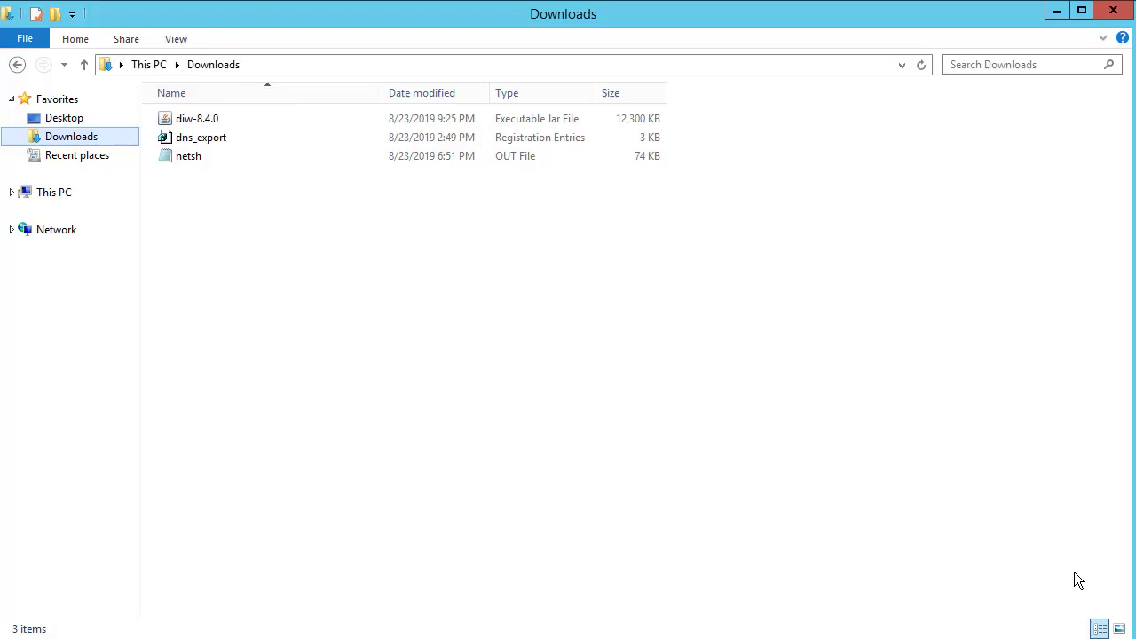
Launch diw-8.4.0, choose import to the Infoblox appliance 10.196.200.38, and accept its certificate
double_click(224, 120)
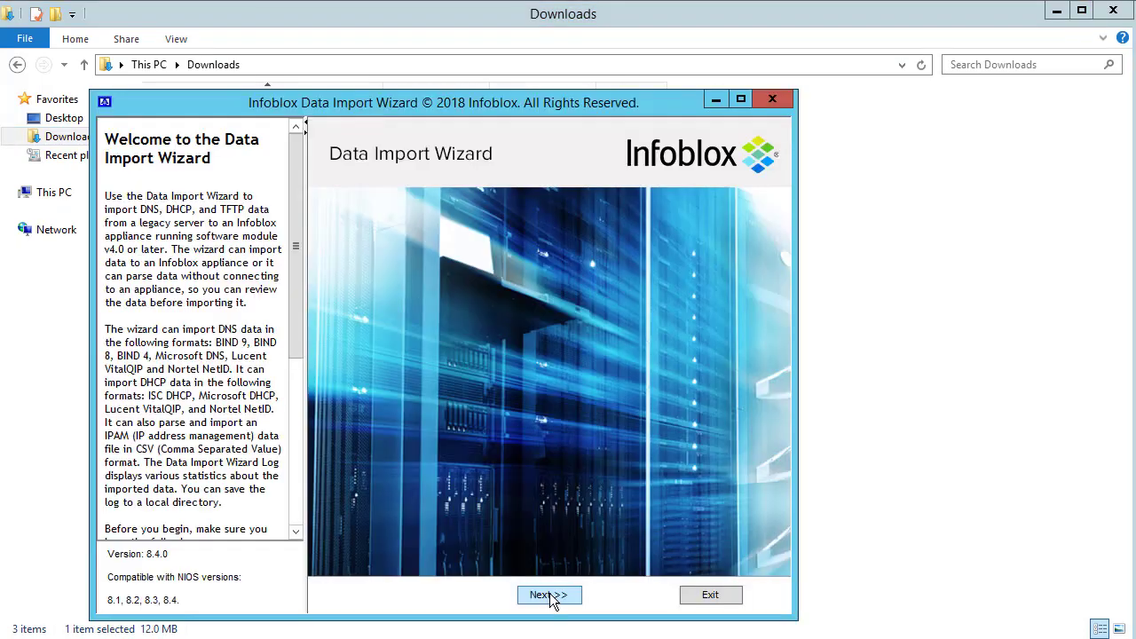
click(548, 594)
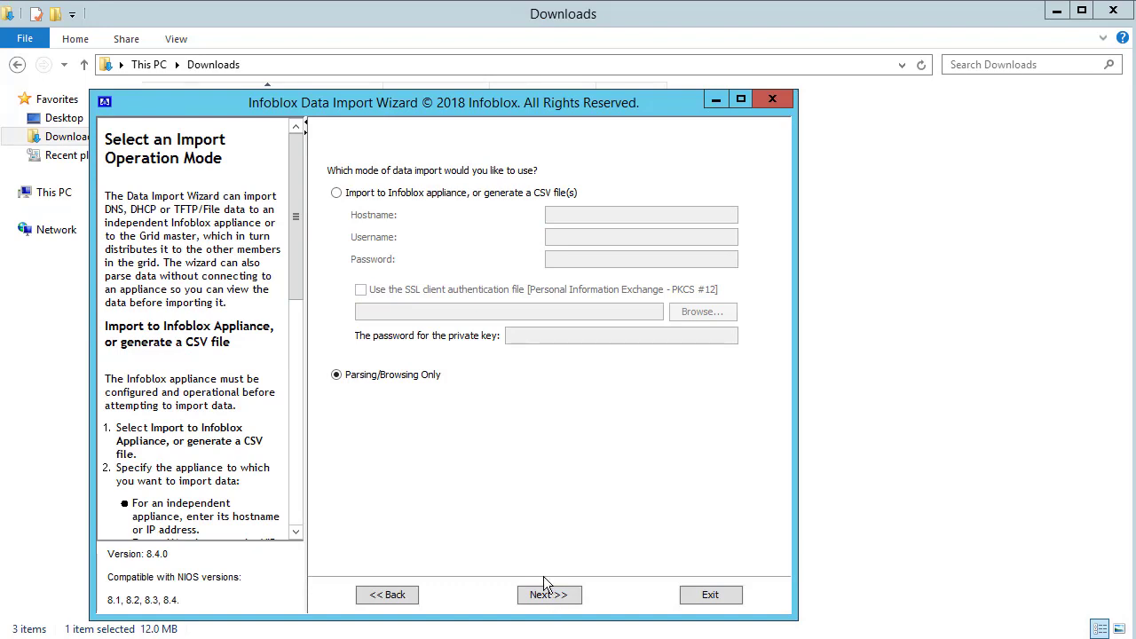
click(337, 194)
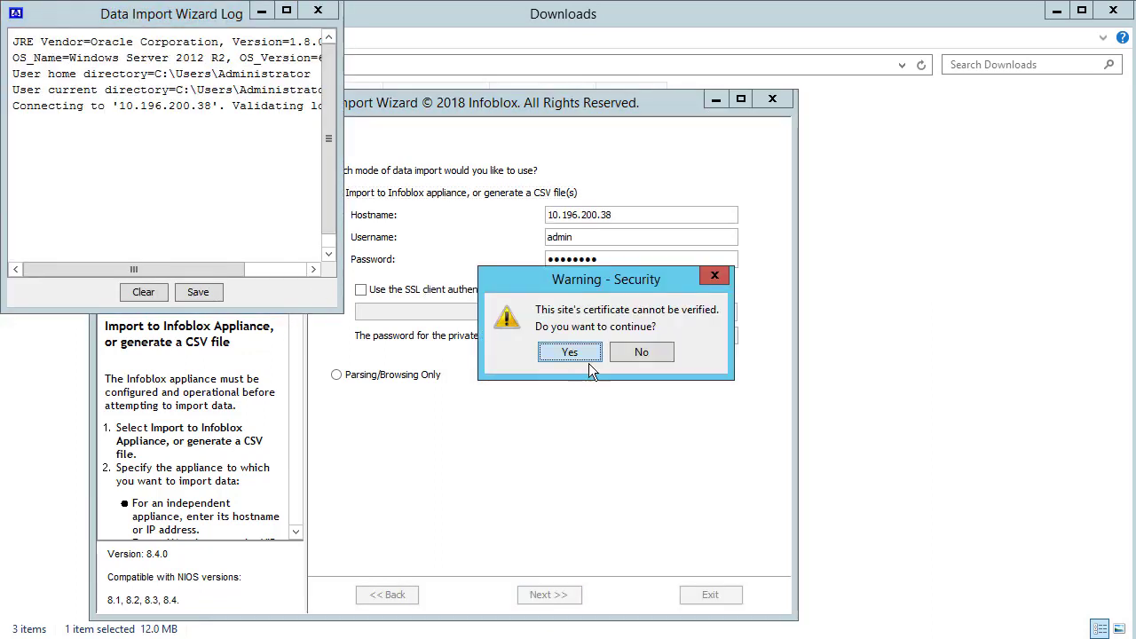
click(590, 355)
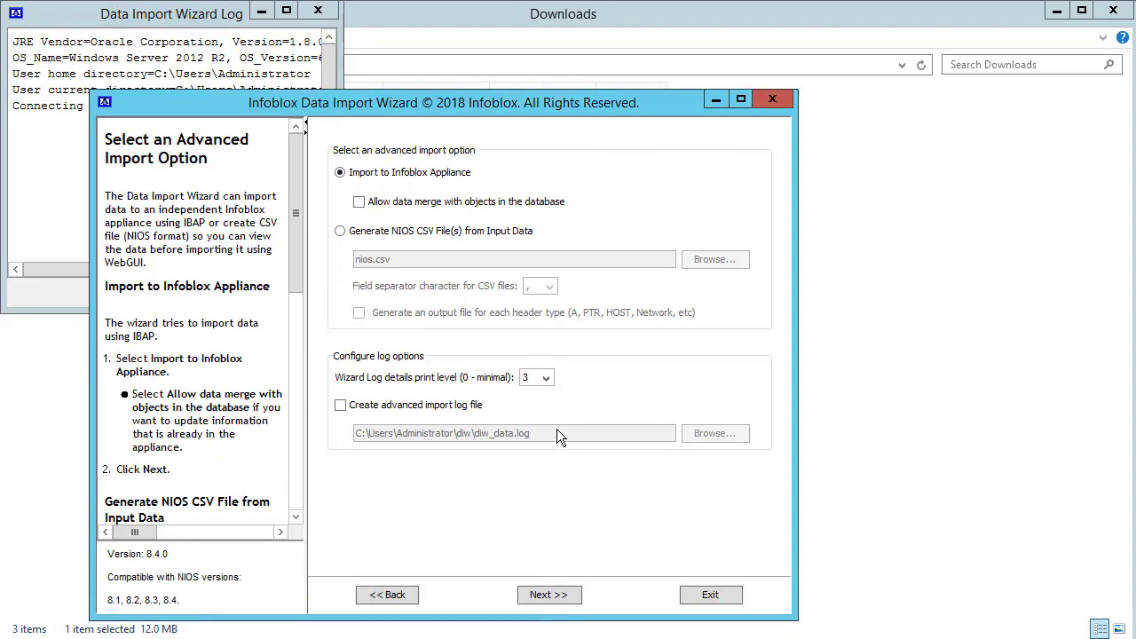
Choose Microsoft as the legacy source system for the DNS import
click(564, 593)
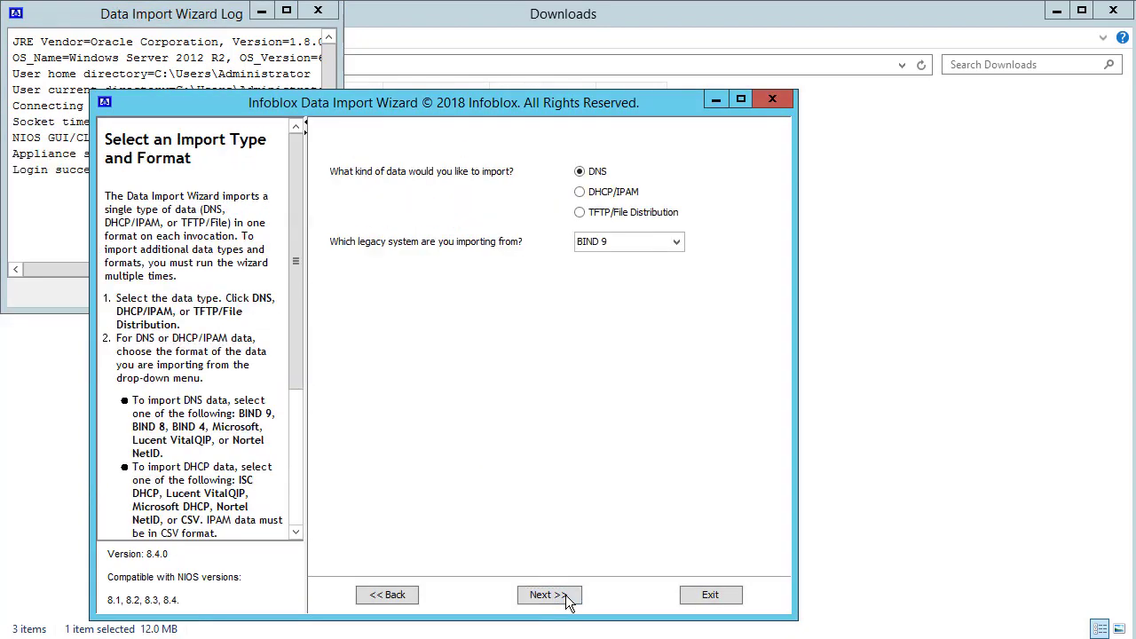
click(660, 243)
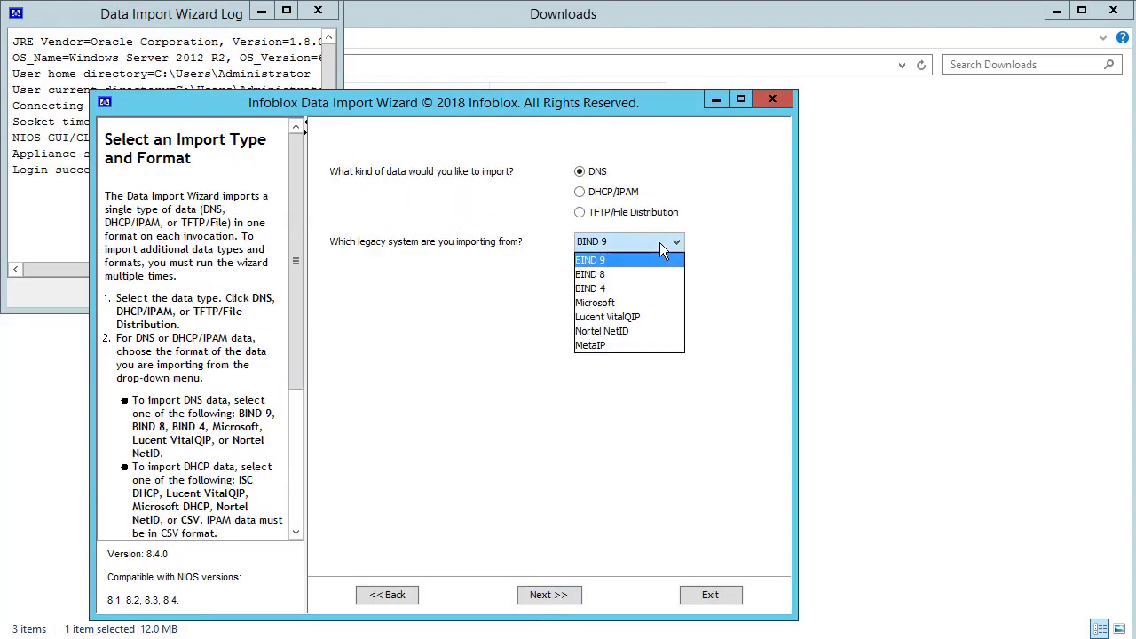
click(641, 302)
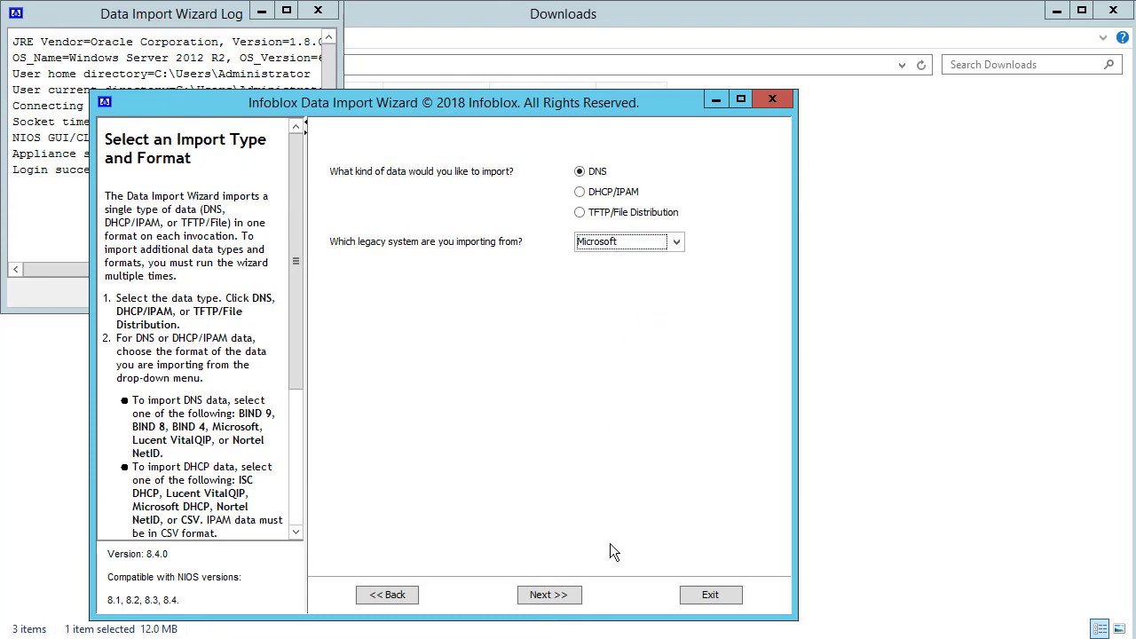
click(578, 607)
click(578, 607)
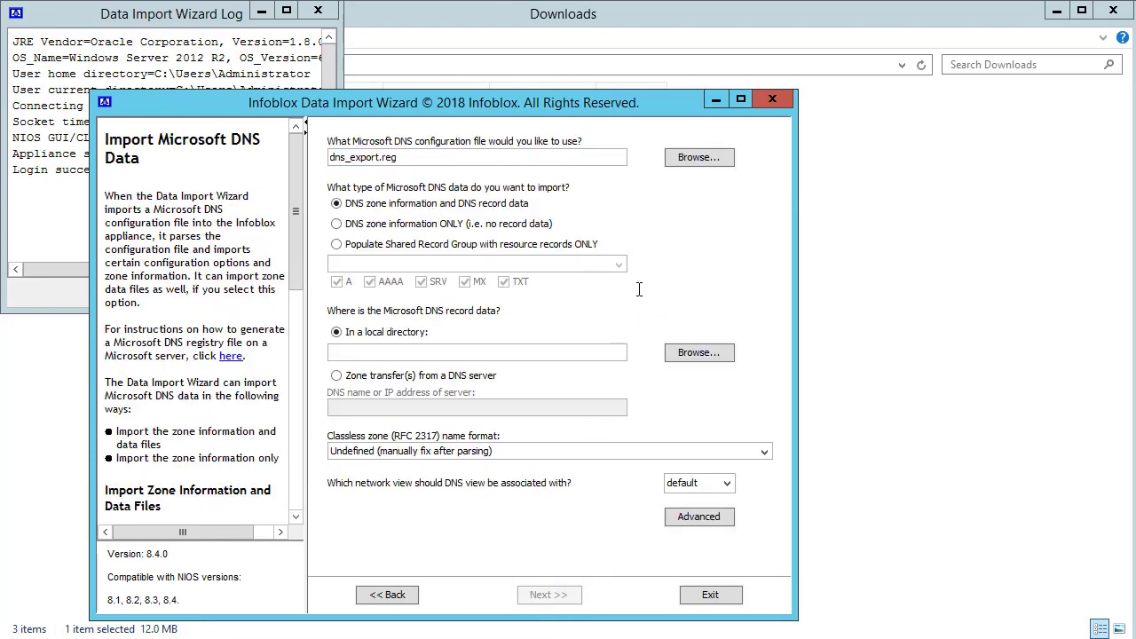
Use dns_export.reg with zone transfer from 10.196.200.39 and apply the advanced DNS settings
click(692, 162)
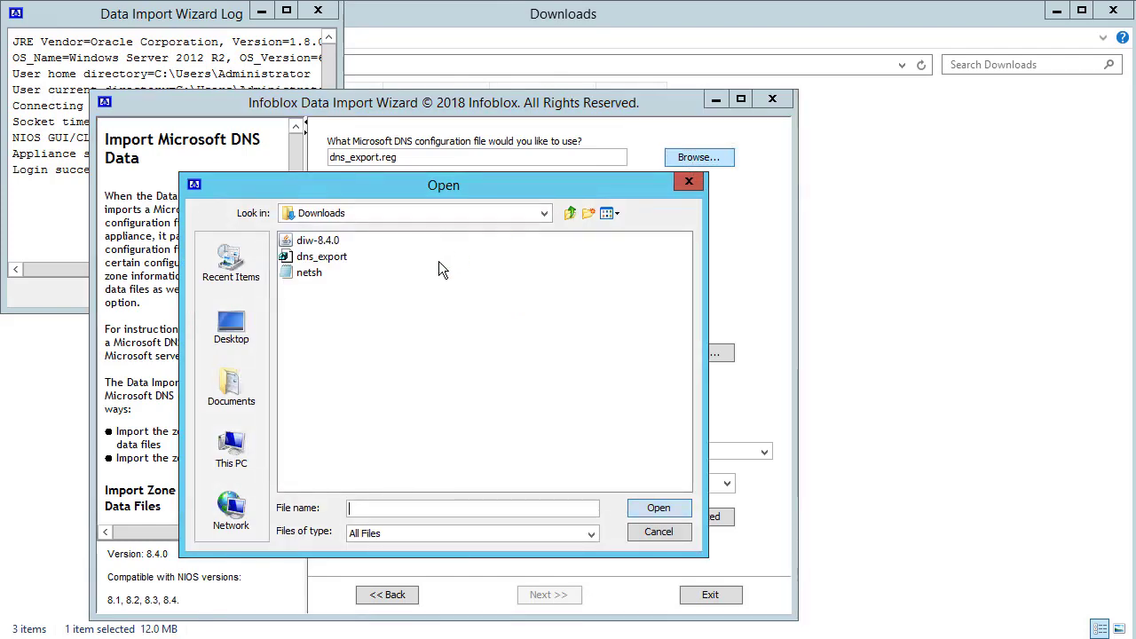
double_click(333, 260)
click(372, 376)
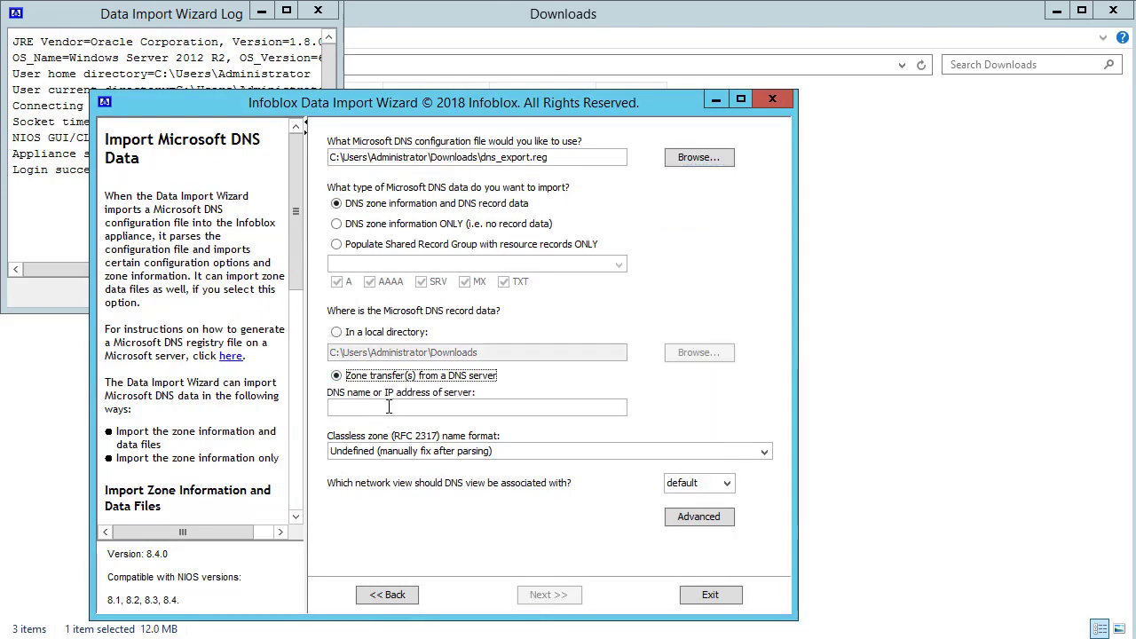
click(389, 406)
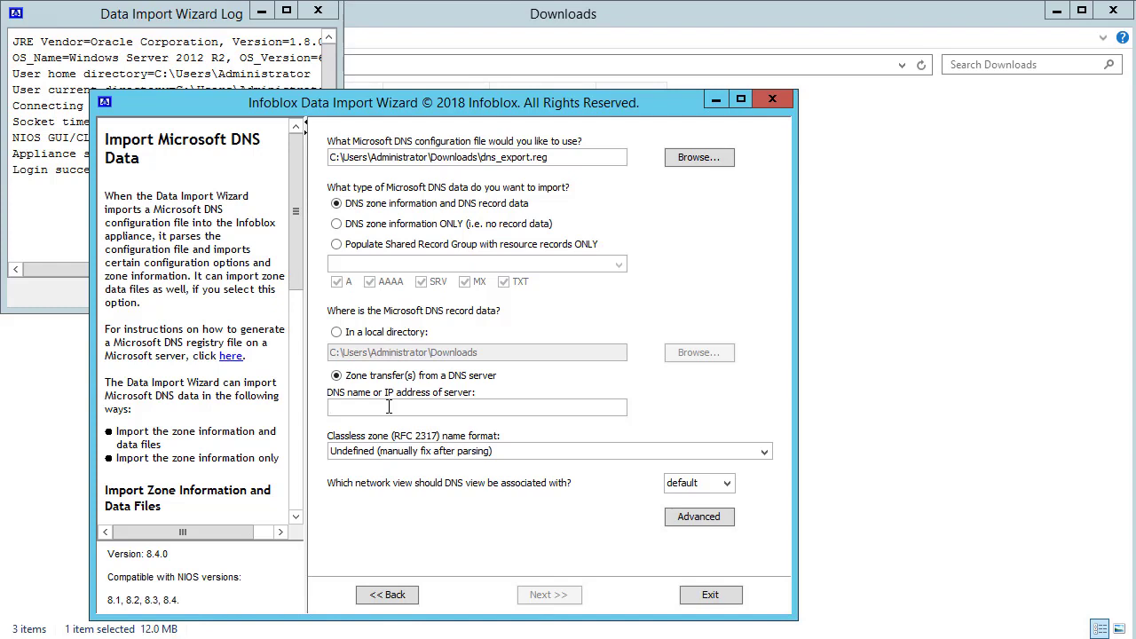
text(10.119)
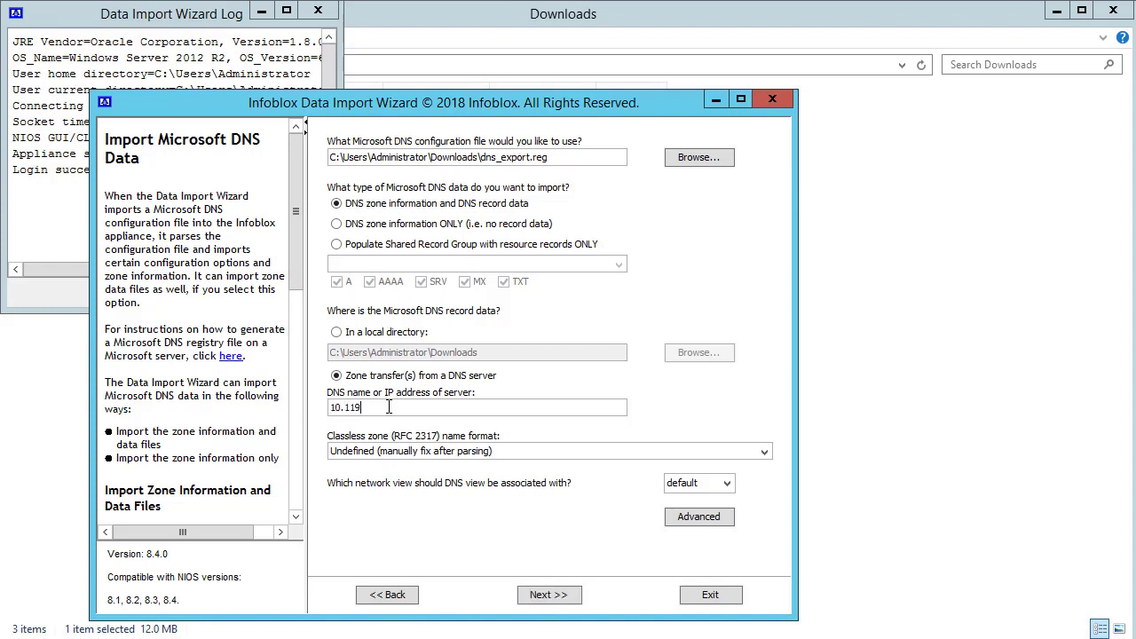
key(BackSpace)
key(BackSpace)
text(96.200.39)
click(699, 518)
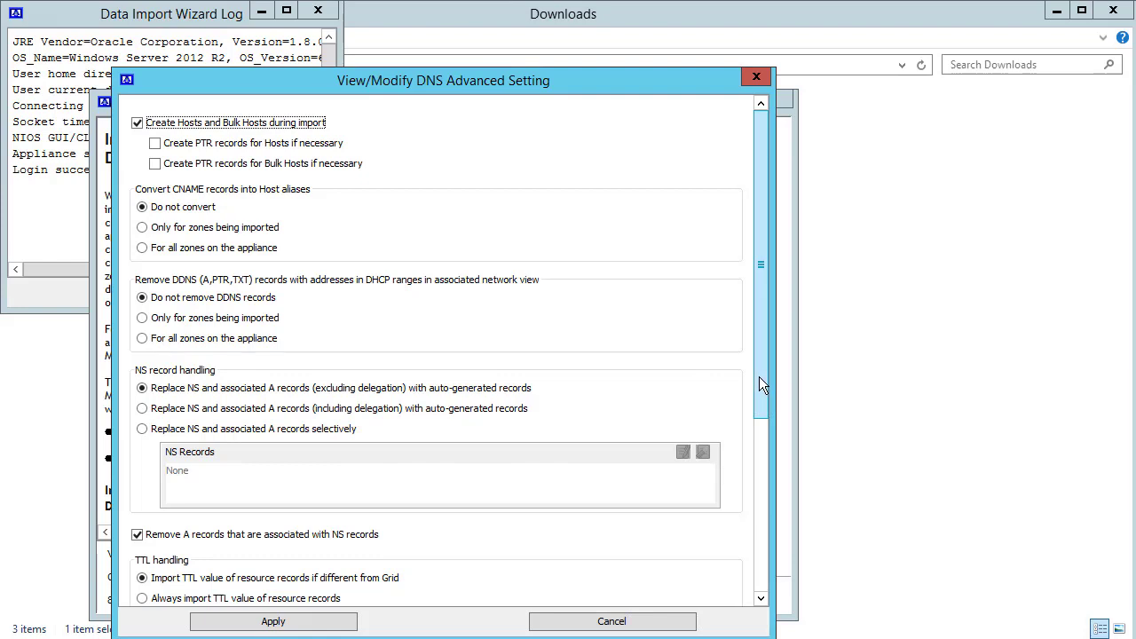
drag(759, 377, 781, 585)
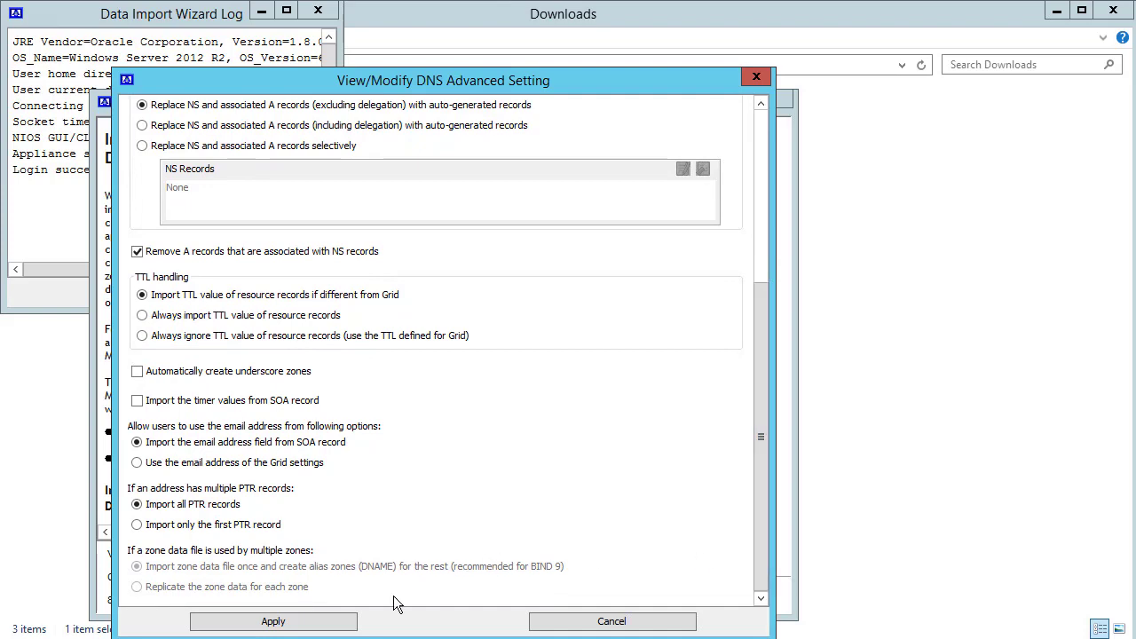
click(337, 626)
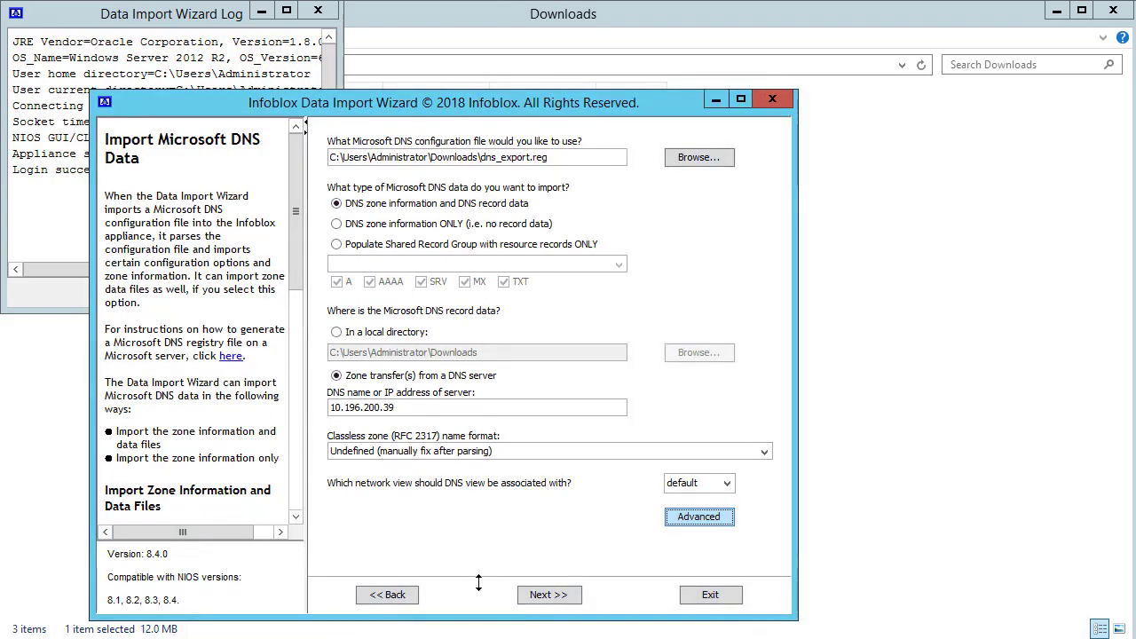
Parse the DNS data and import the five zones, enlarging the import log to review it
click(558, 602)
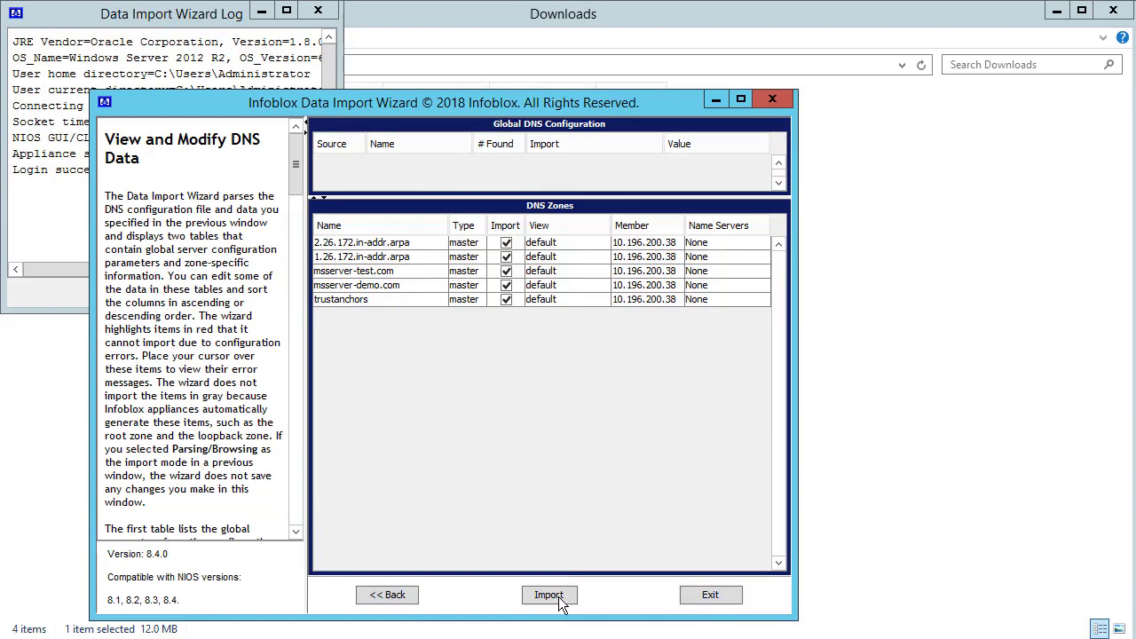
click(562, 597)
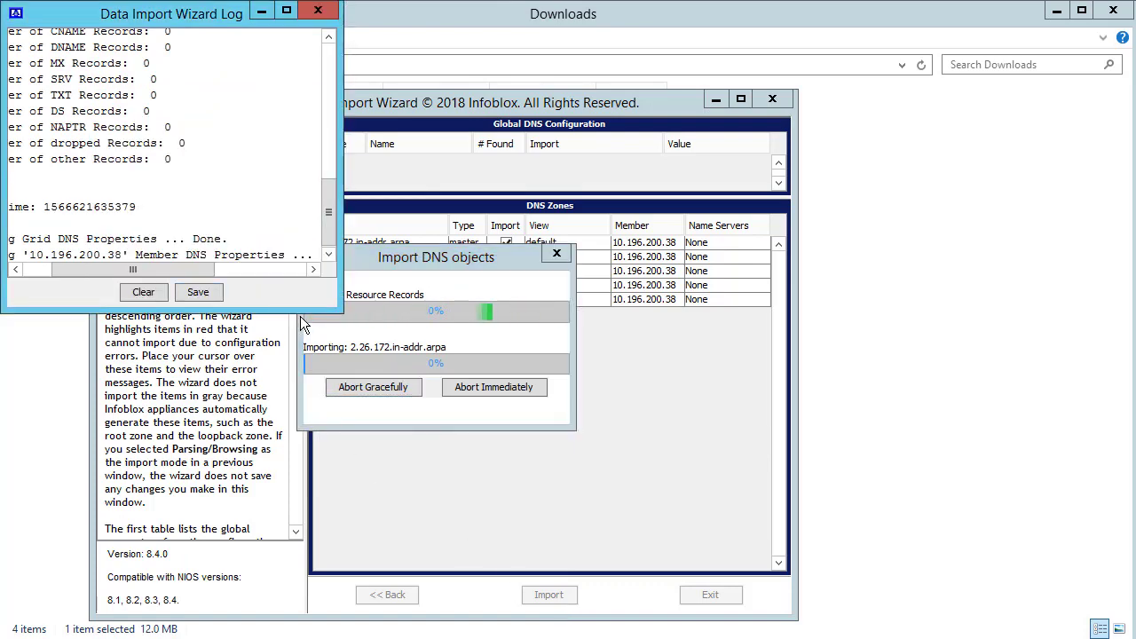
drag(338, 308, 587, 547)
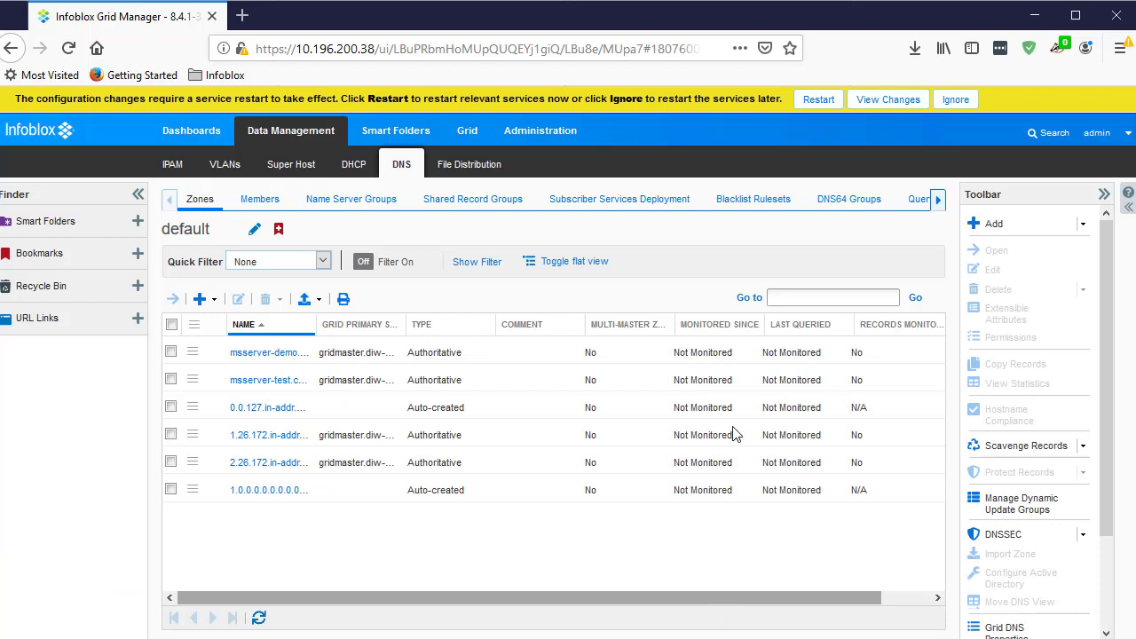
Confirm a grid services restart and view the msserver-demo.com zone's imported records
click(817, 100)
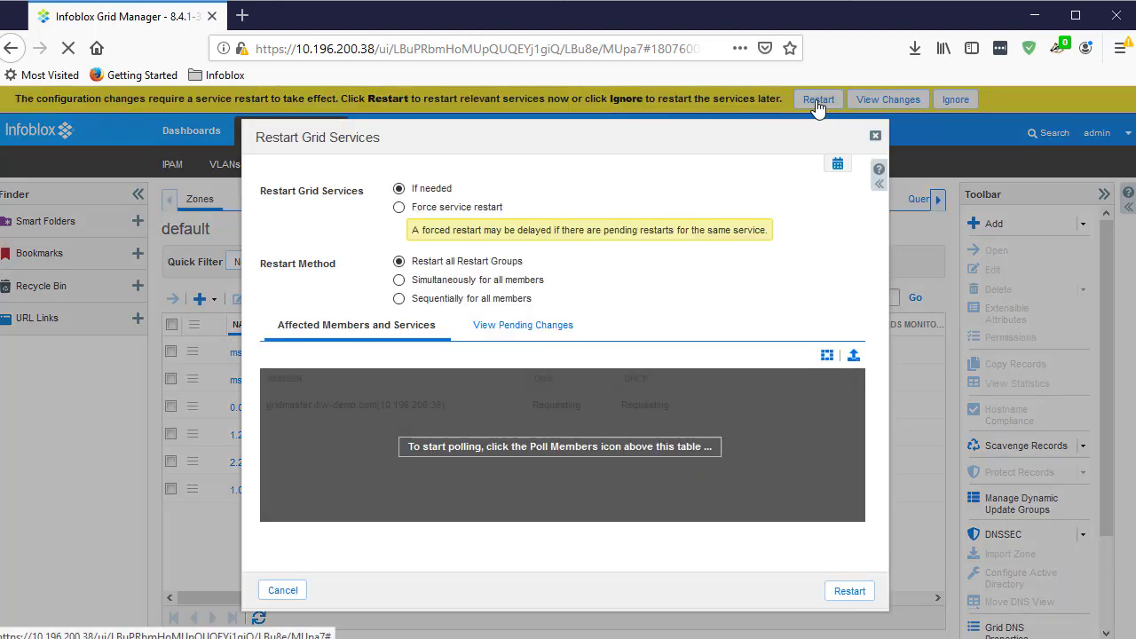
click(843, 592)
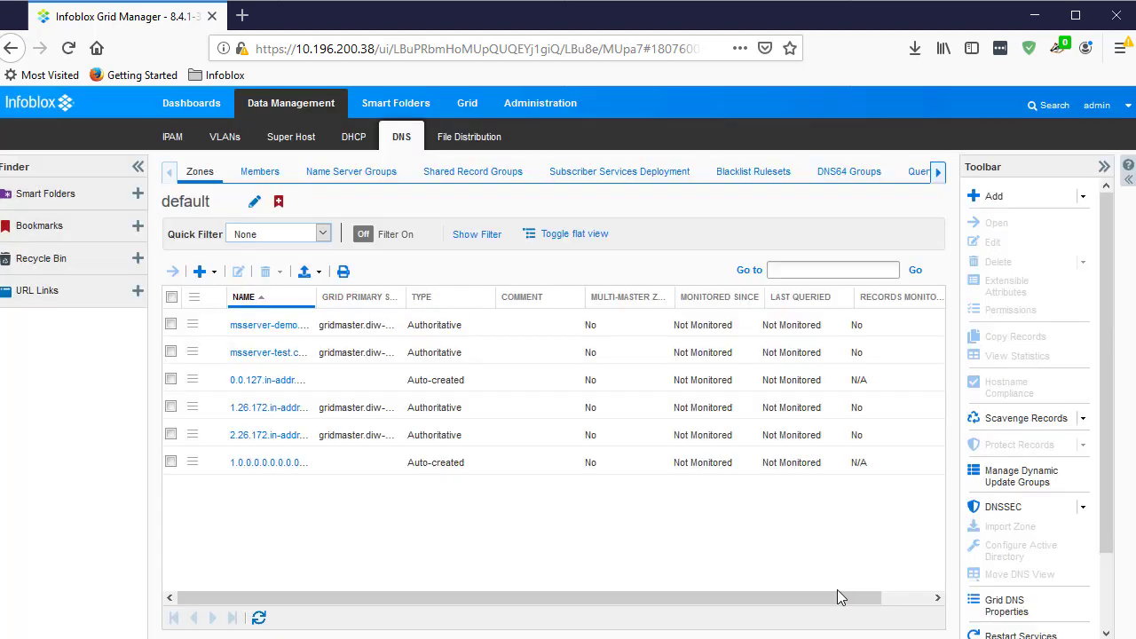
click(266, 326)
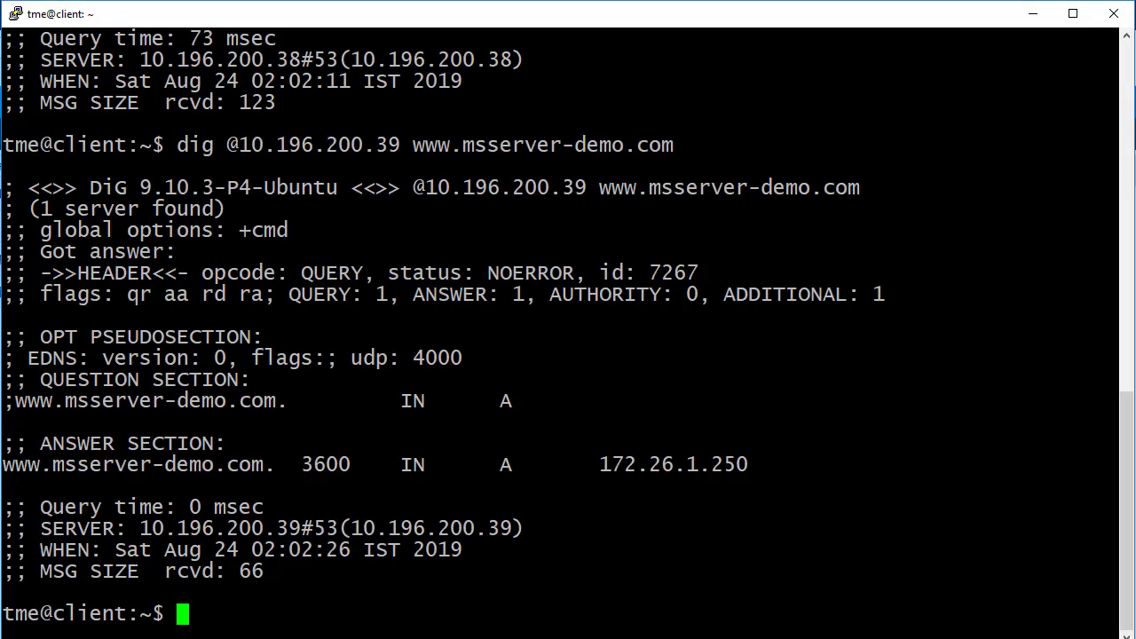
key(Up)
key(Up)
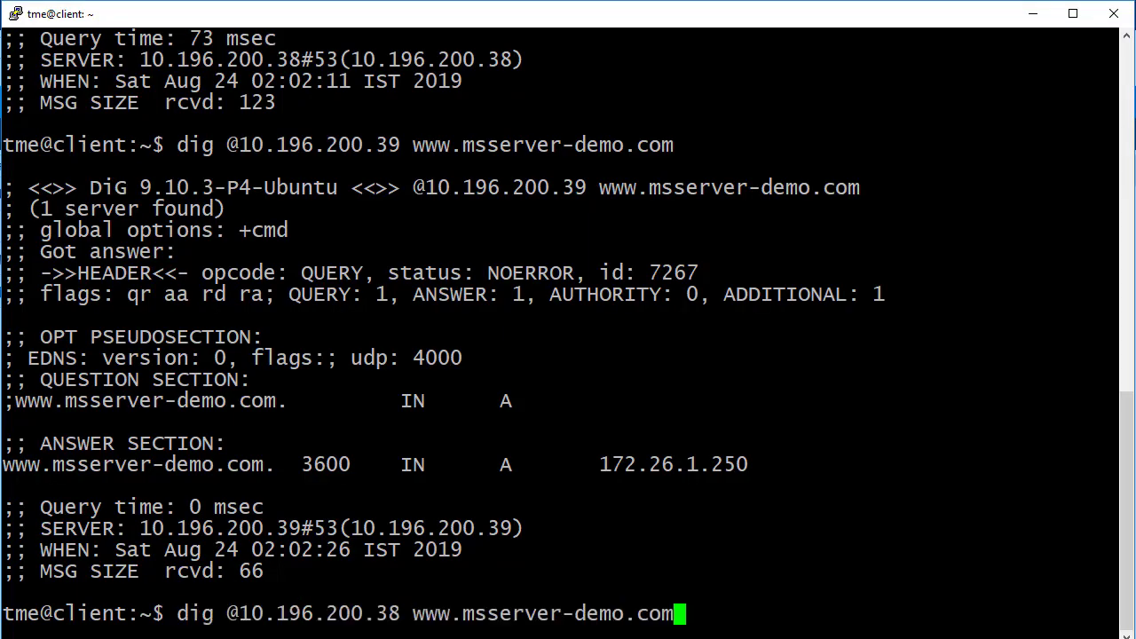
key(Return)
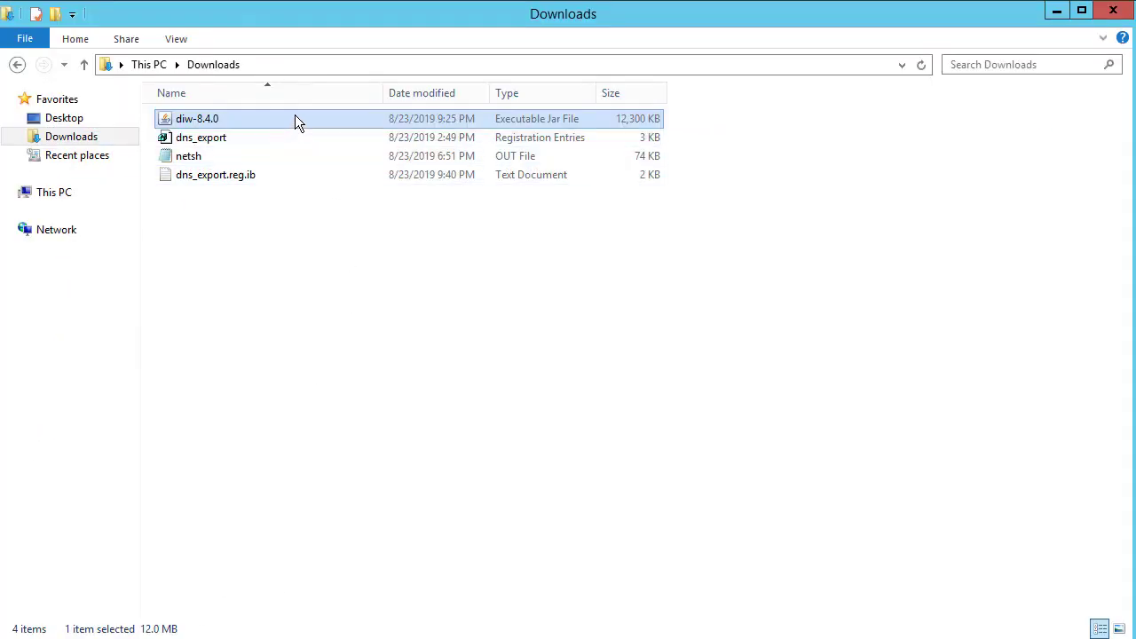
Relaunch diw-8.4.0, log in to 10.196.200.38 with the appliance password, and accept the certificate
double_click(295, 118)
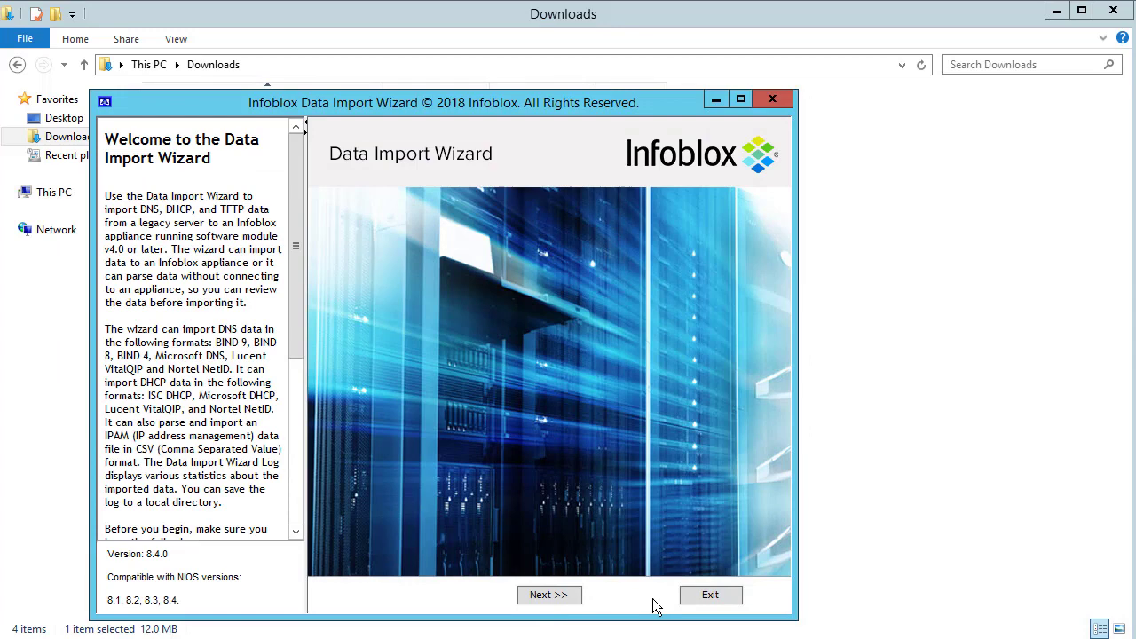
click(573, 602)
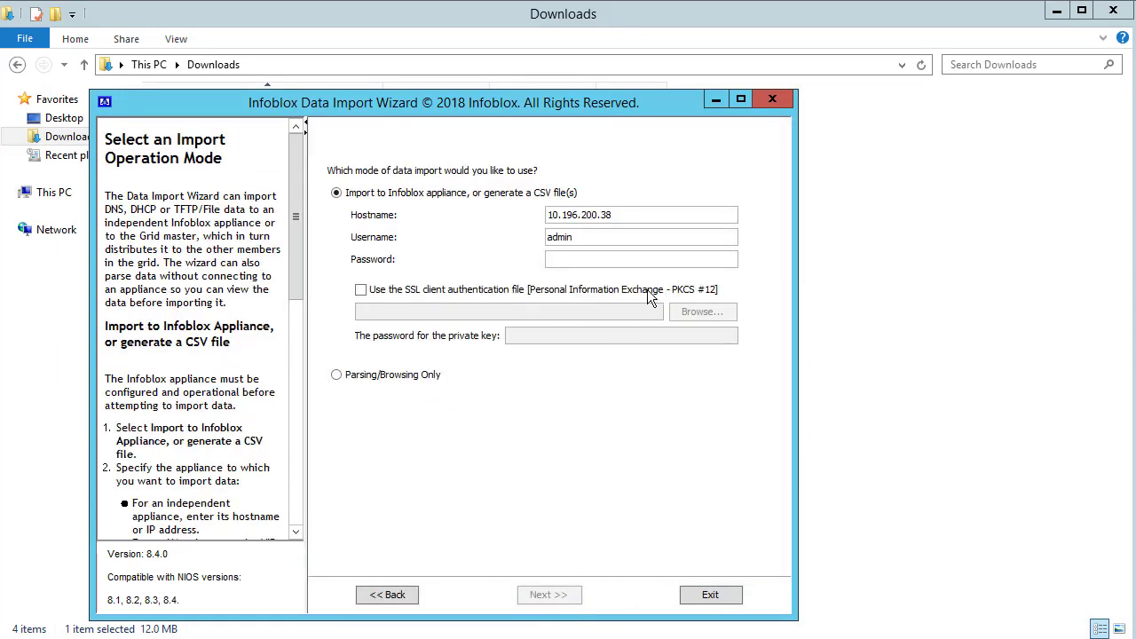
text(infoblox)
click(561, 598)
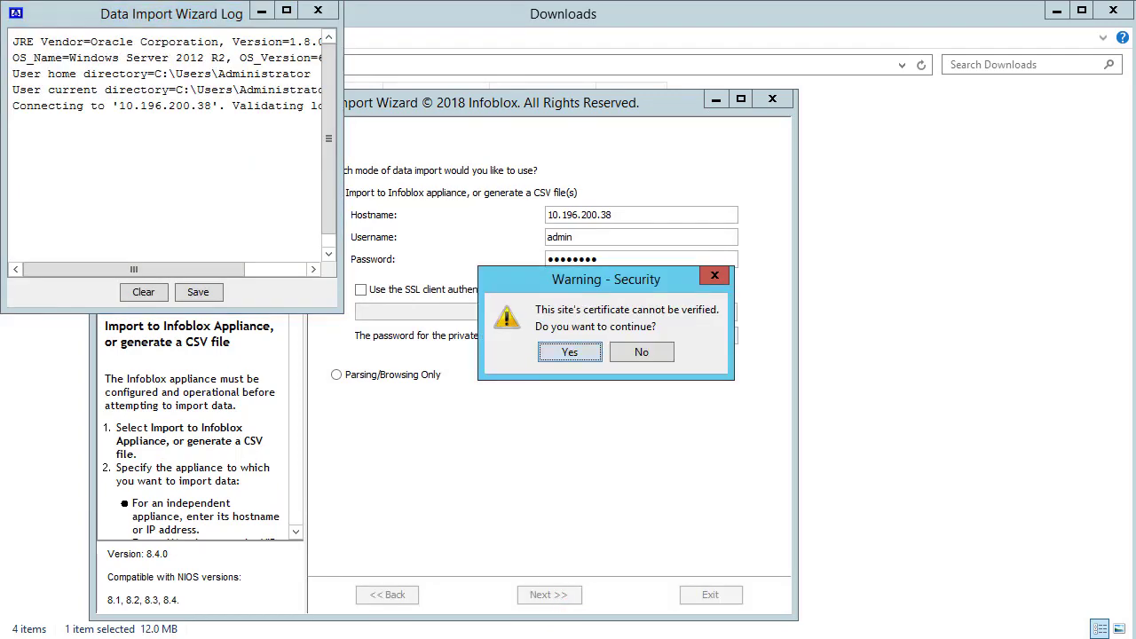
click(589, 353)
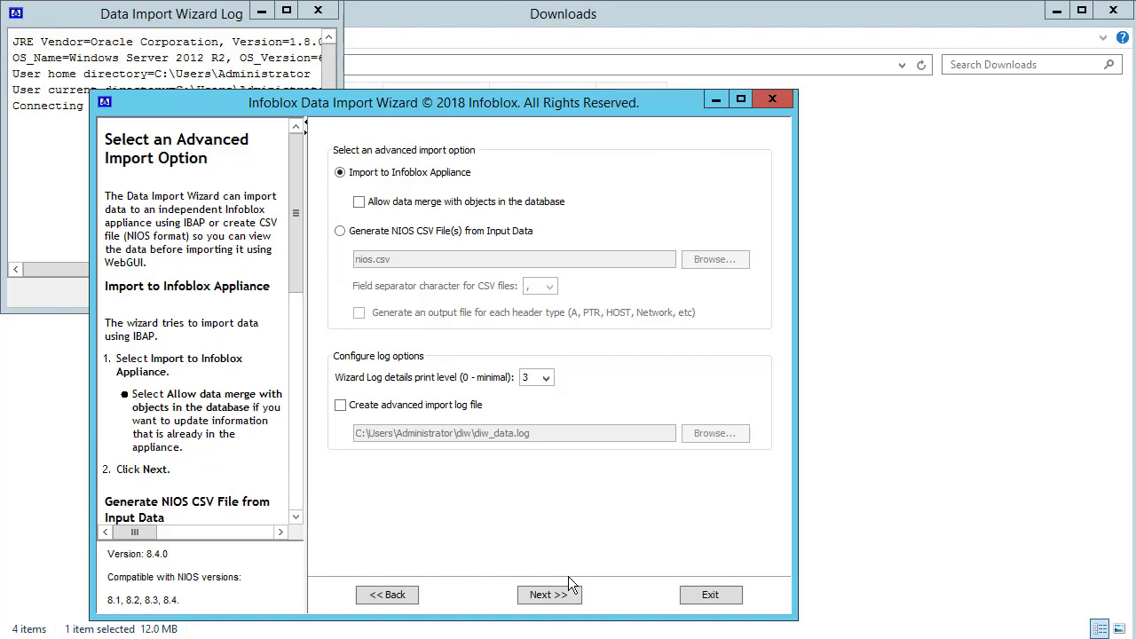
Choose a Microsoft DHCP/IPAM import and parse the netsh.out export file
click(570, 593)
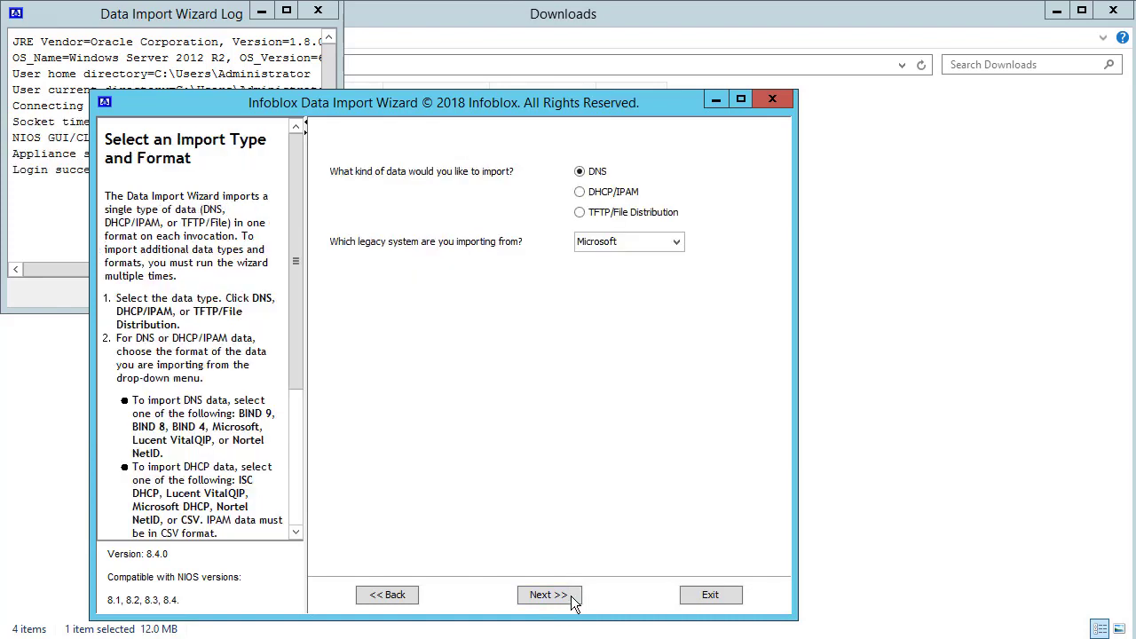
click(580, 192)
click(639, 242)
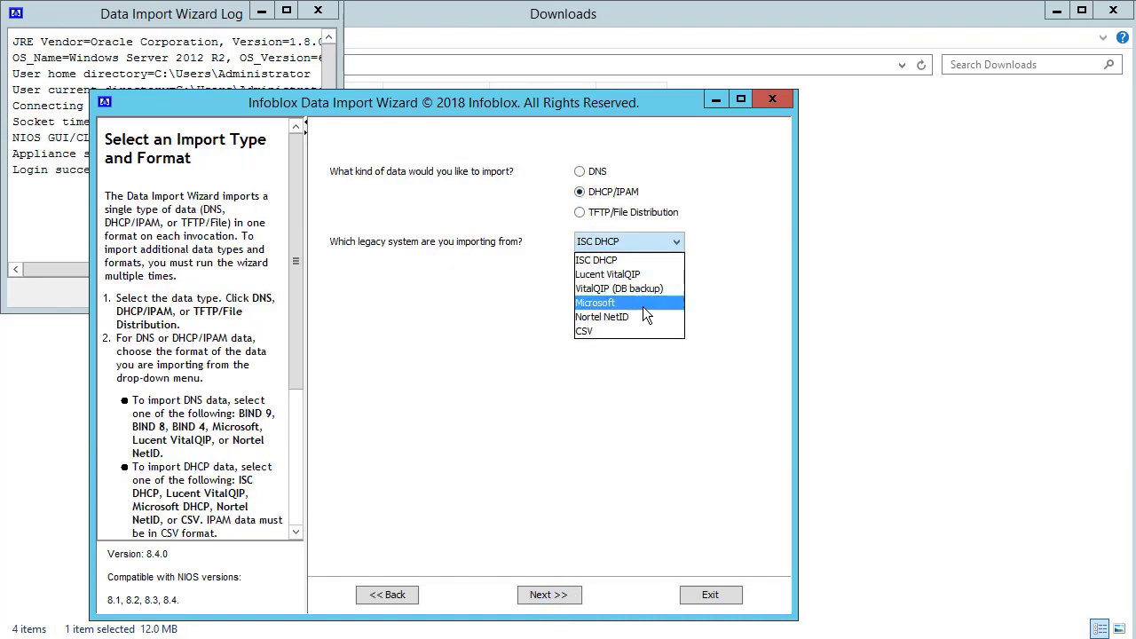
click(644, 306)
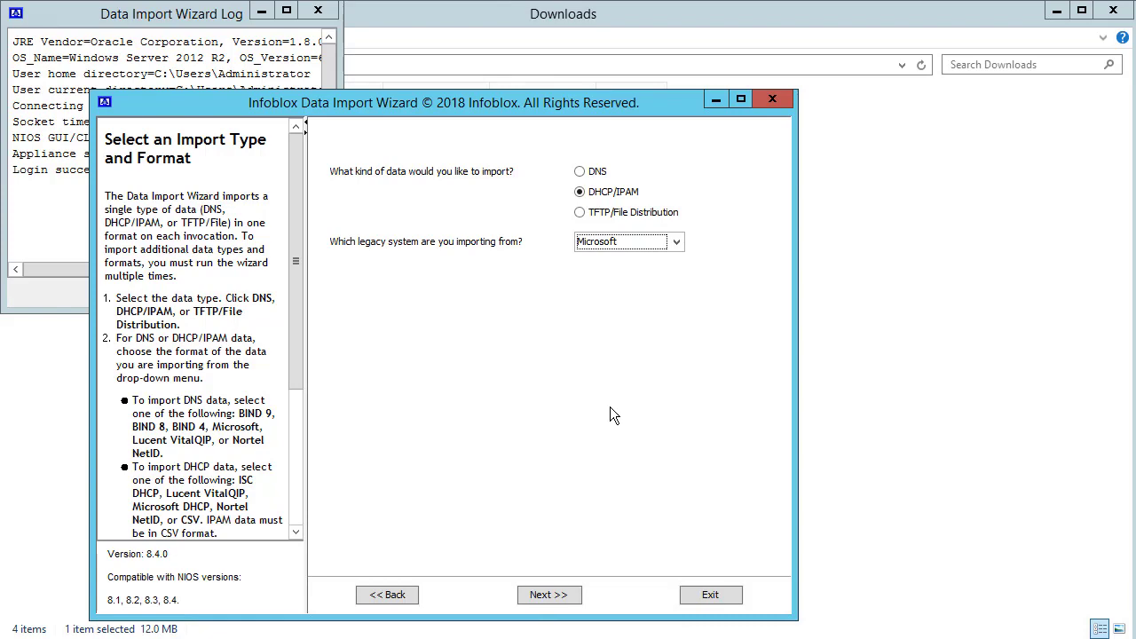
click(581, 595)
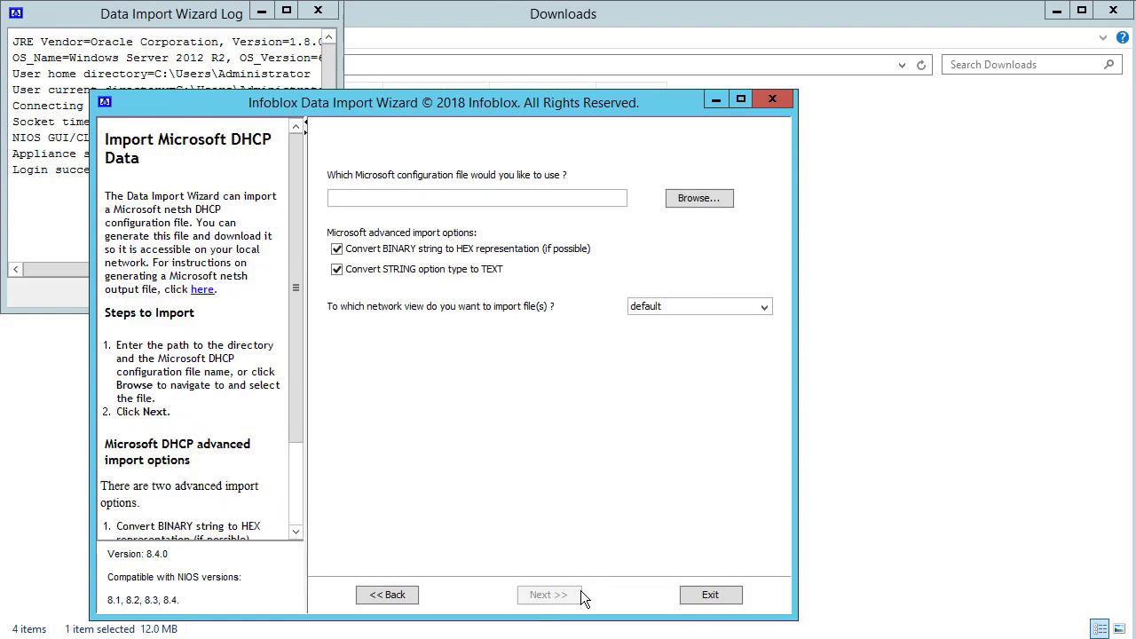
click(699, 198)
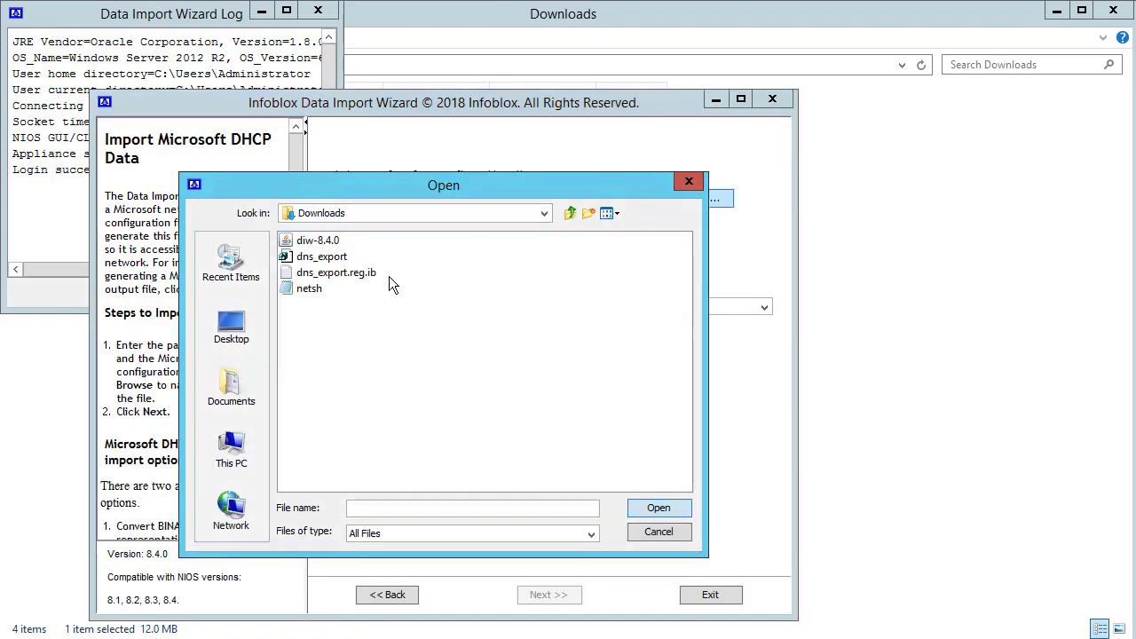
double_click(315, 295)
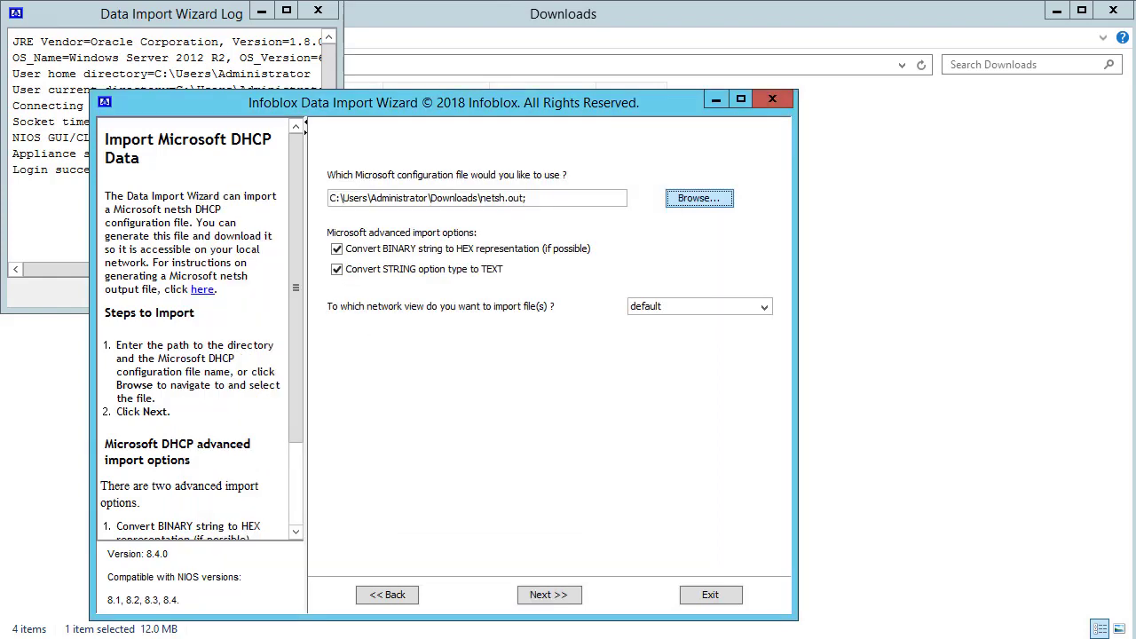
click(575, 596)
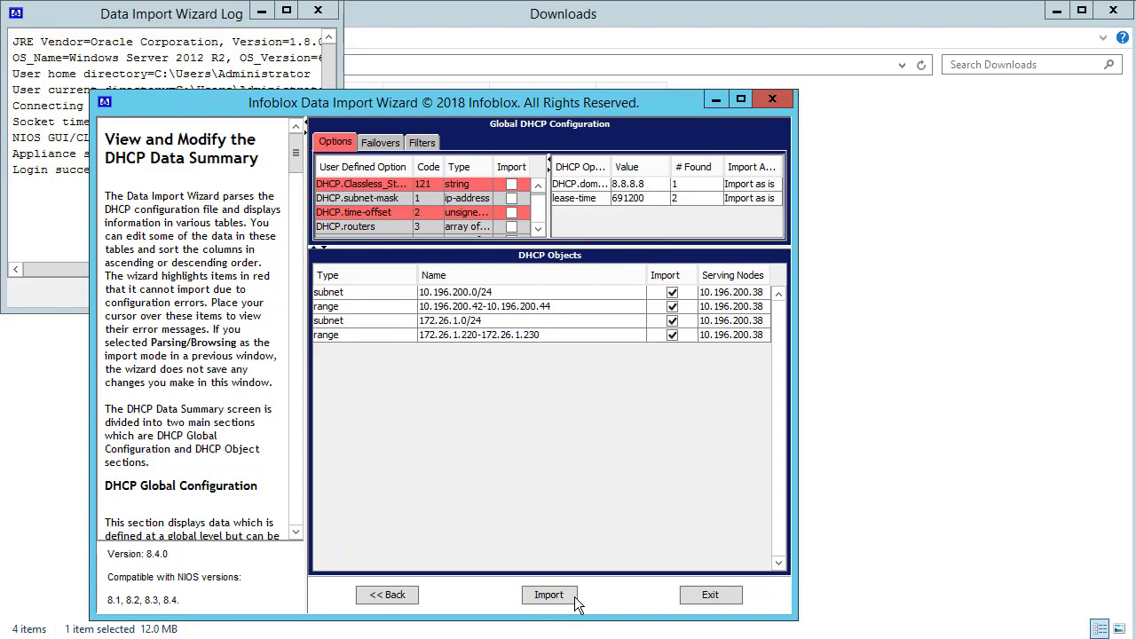
Import the DHCP objects and enlarge the log showing 2 subnets and 2 ranges succeeded
click(575, 596)
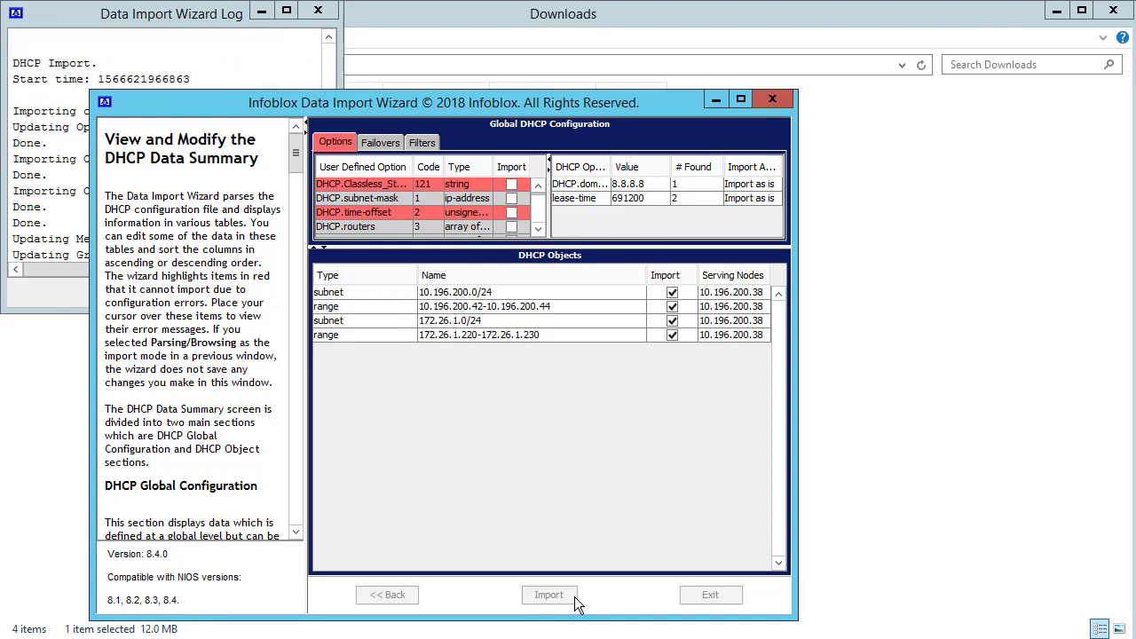
click(78, 258)
drag(346, 311, 519, 504)
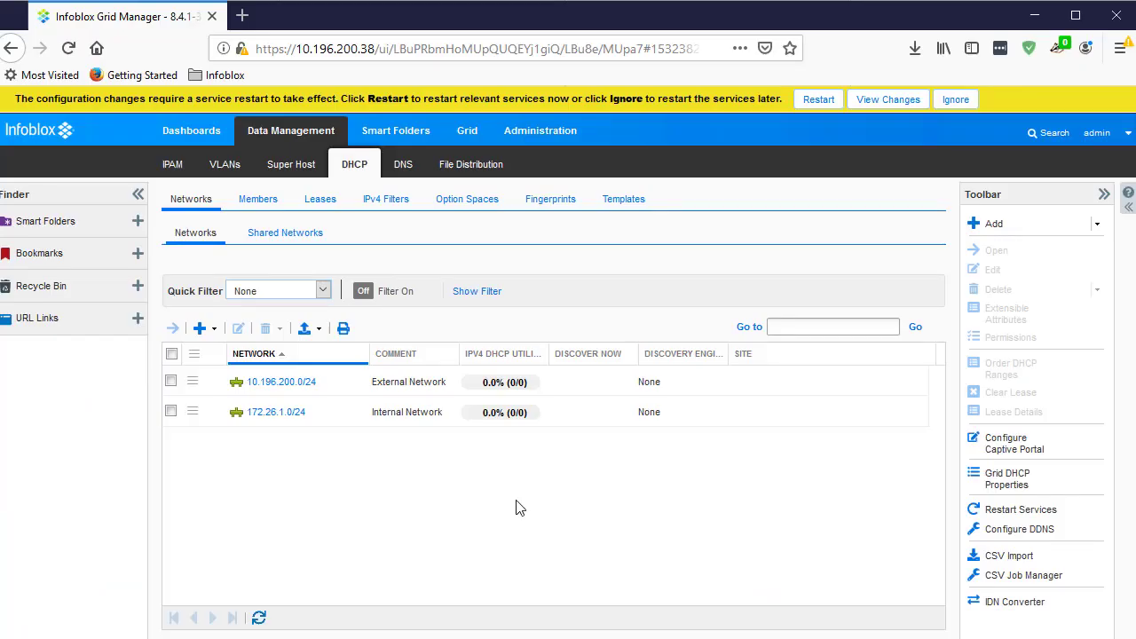
Open the 10.196.200.0/24 network to check its DHCP range 10.196.200.42-10.196.200.44
click(299, 387)
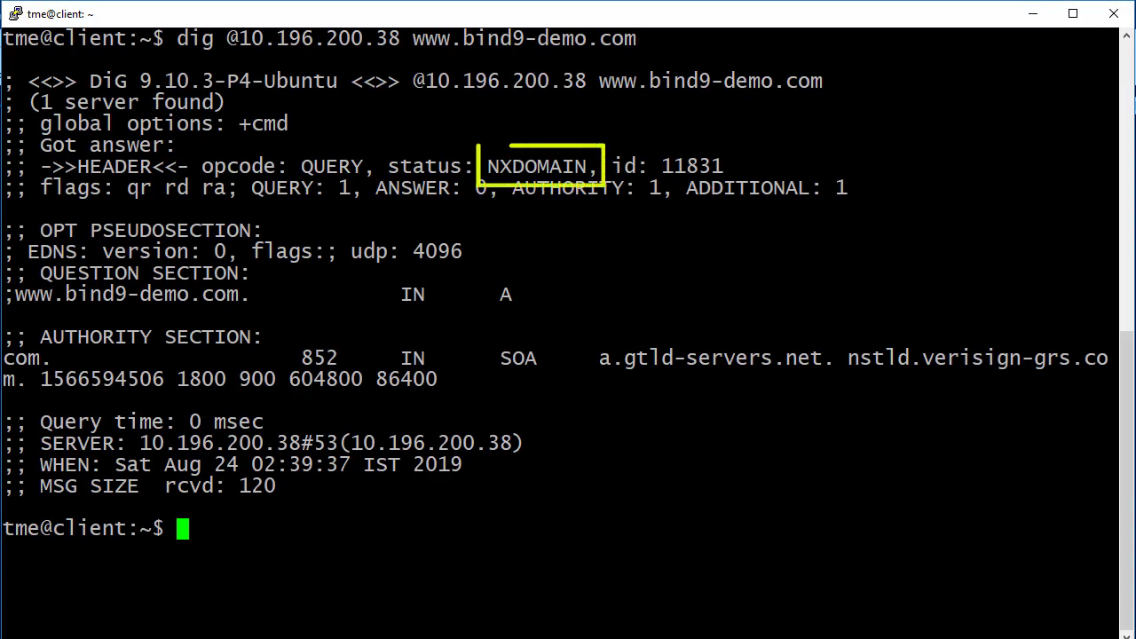
text(dig @10.196.200.40 www.bind9-demo.com)
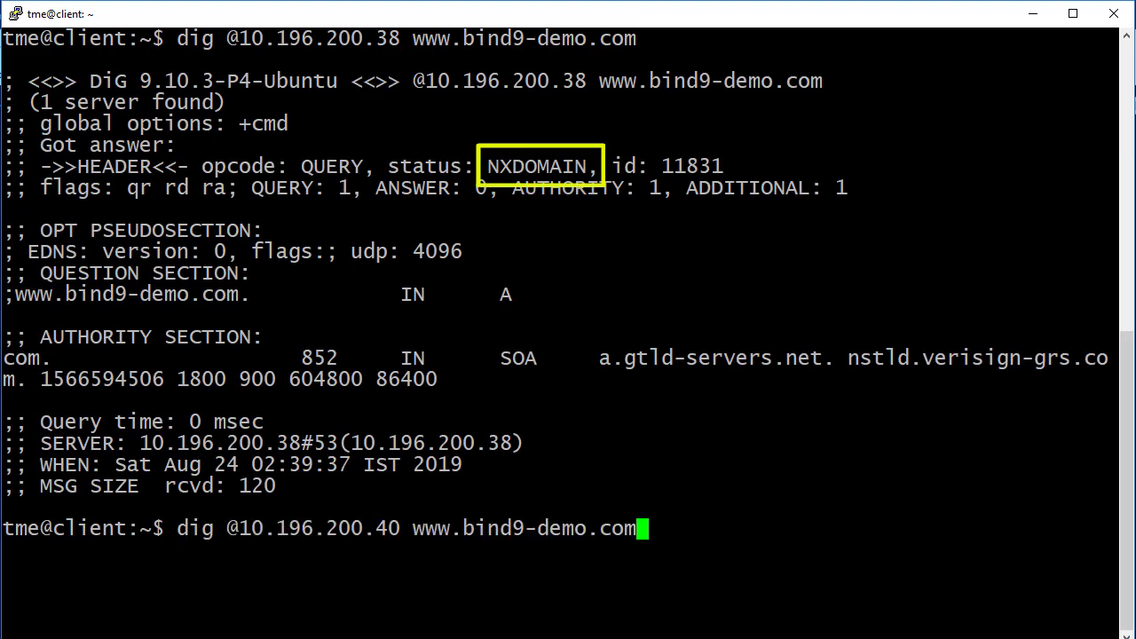
key(Return)
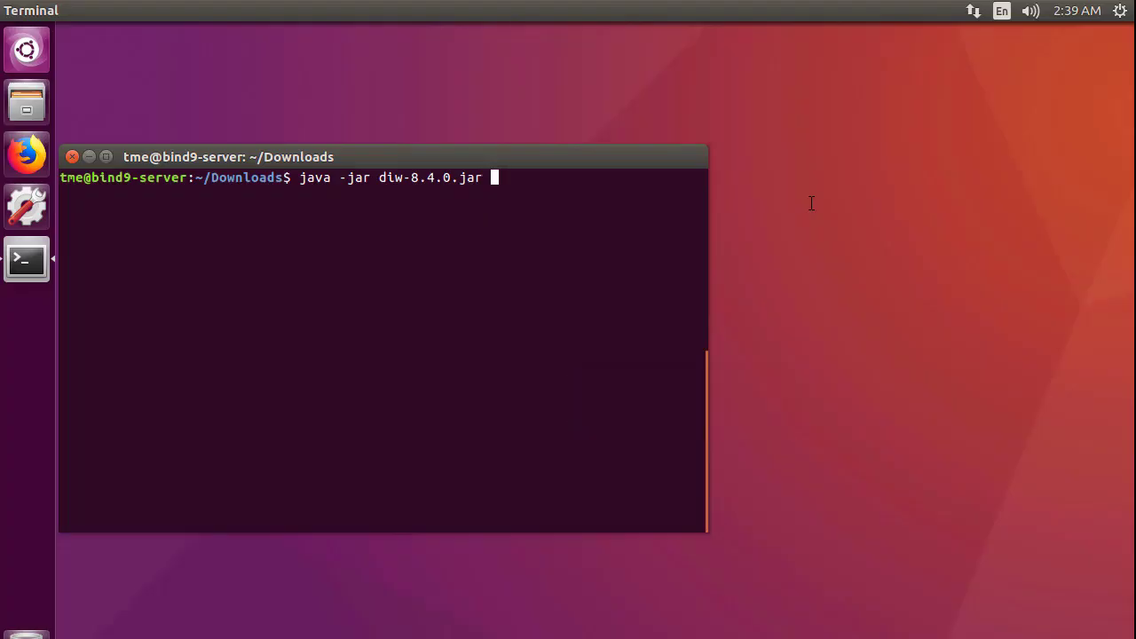
key(Return)
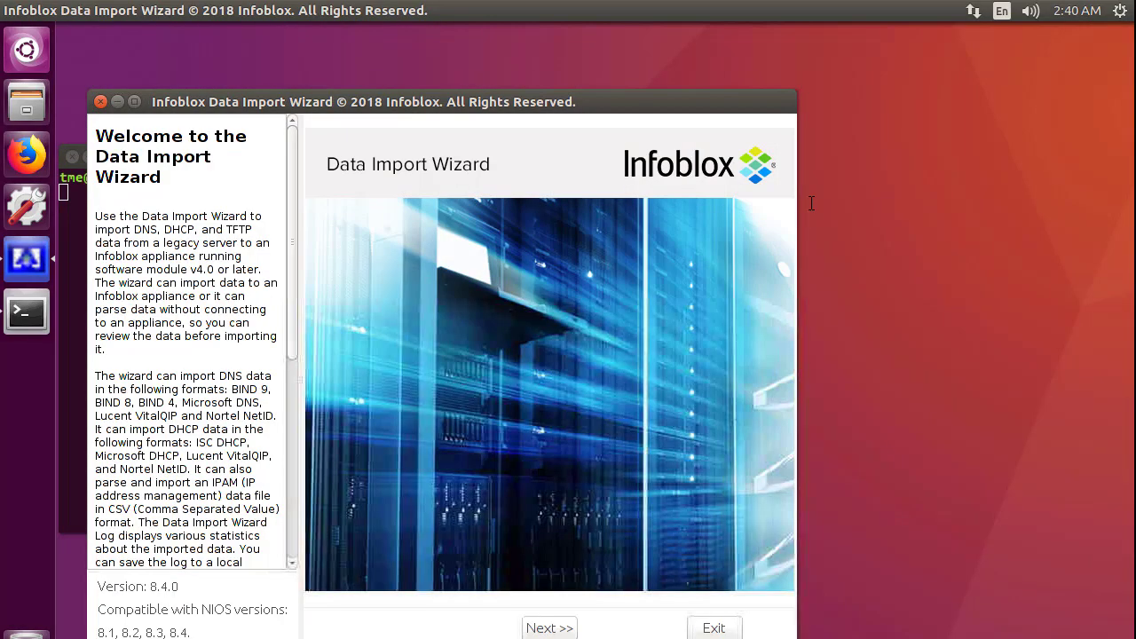
Log in to appliance 10.196.200.38 with the pasted password, accepting the unverified certificate
click(550, 620)
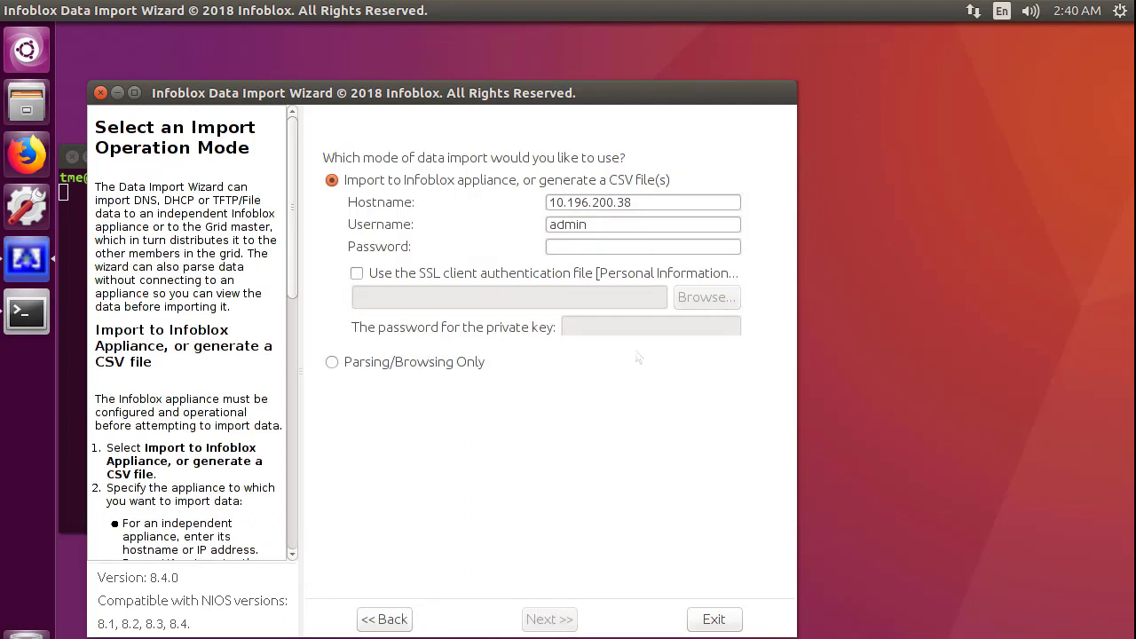
key(ctrl+v)
click(550, 619)
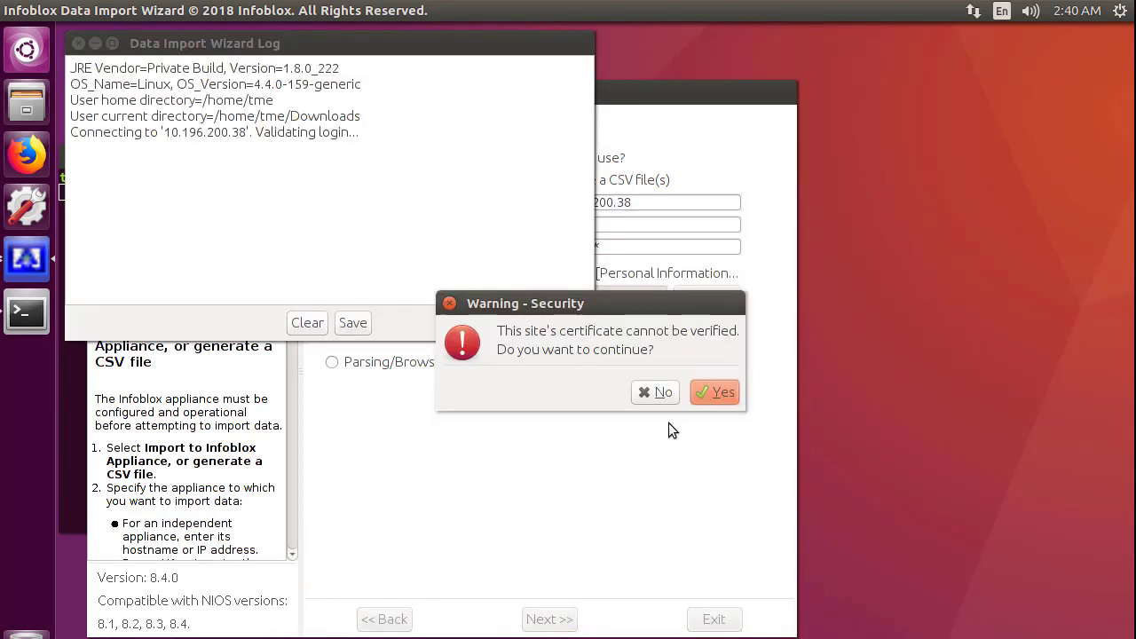
click(714, 391)
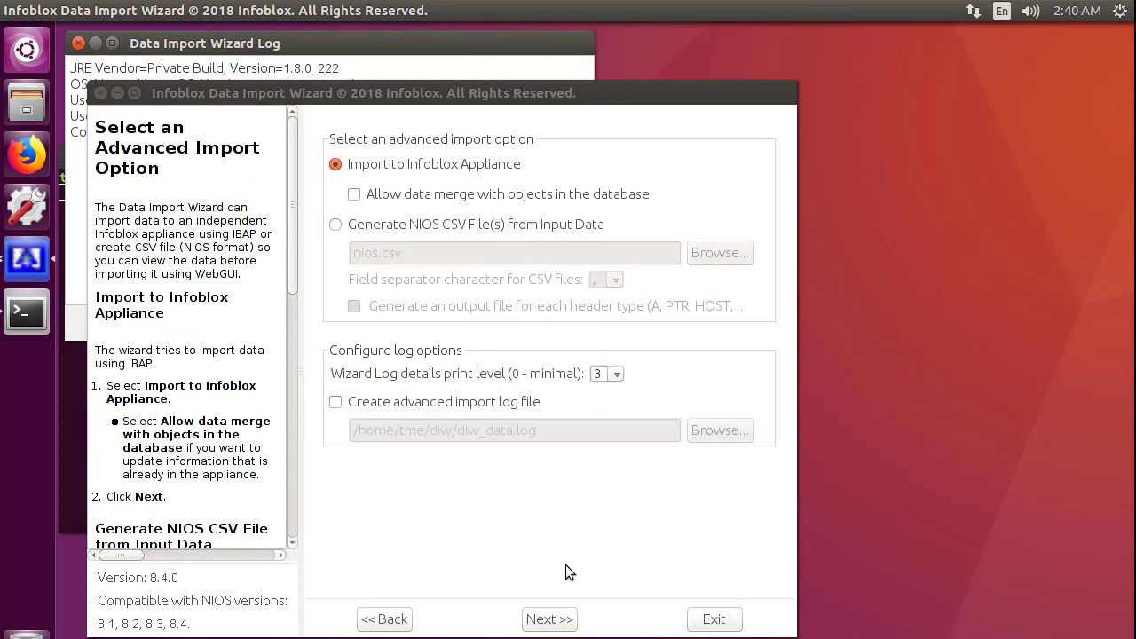
Choose a DNS import with BIND 9 as the legacy source system
click(569, 620)
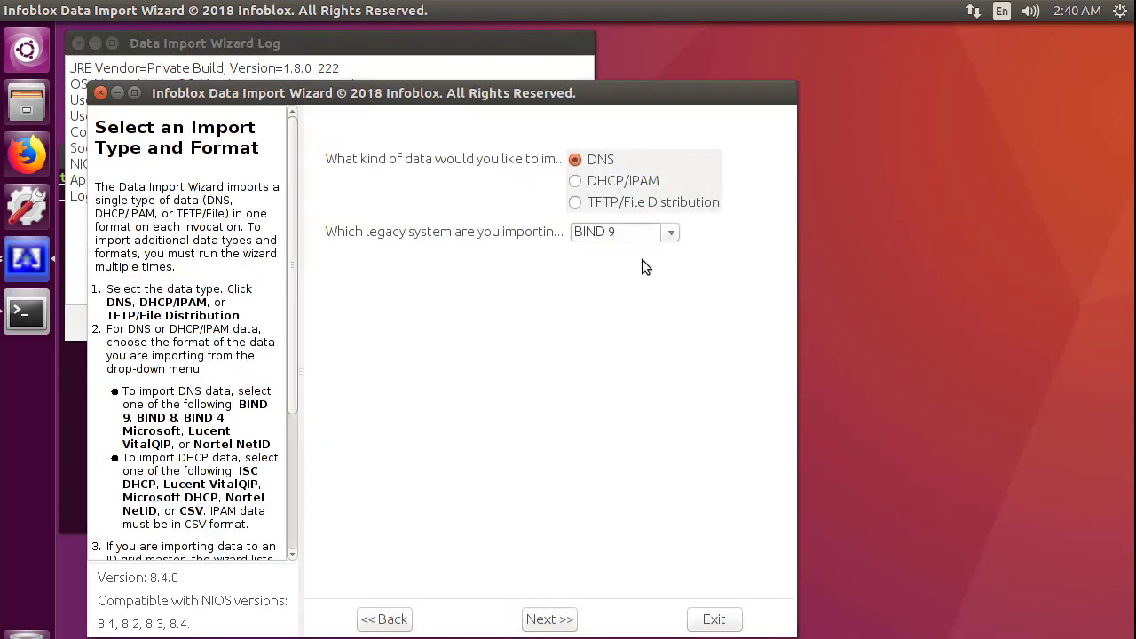
click(662, 234)
click(612, 254)
click(552, 621)
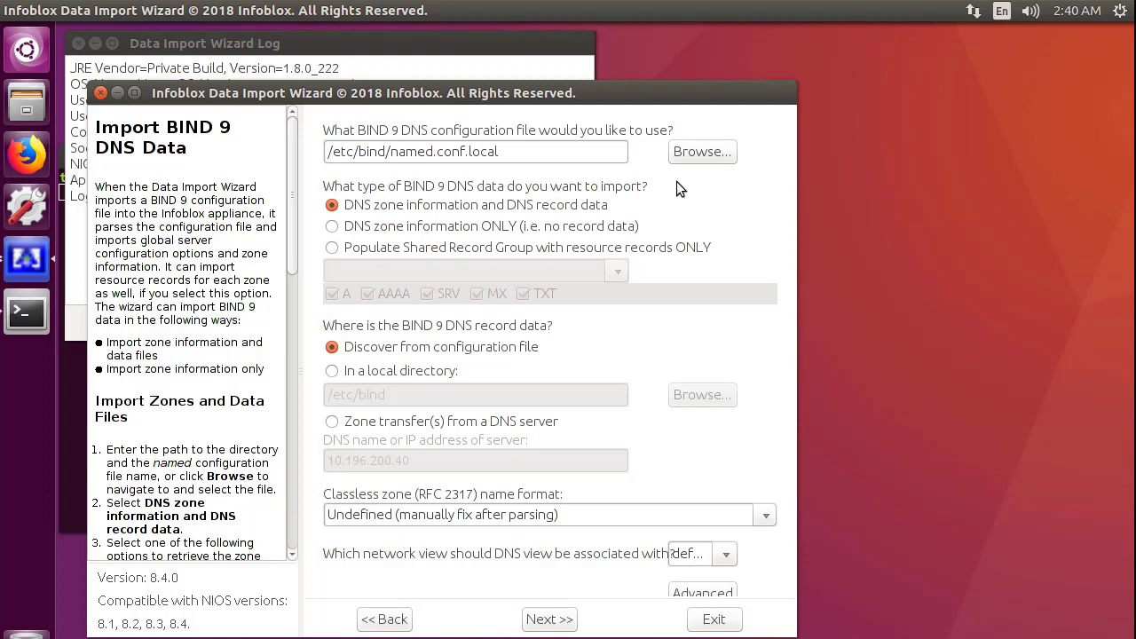
Parse the four BIND 9 zones and import them, following progress in the import log
click(550, 621)
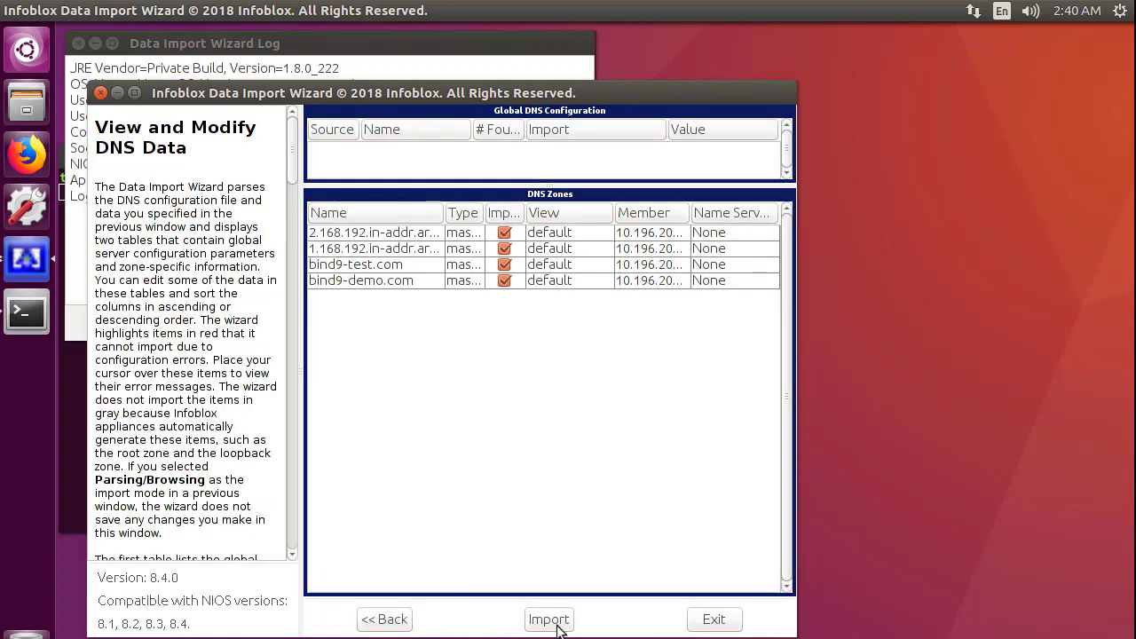
click(557, 624)
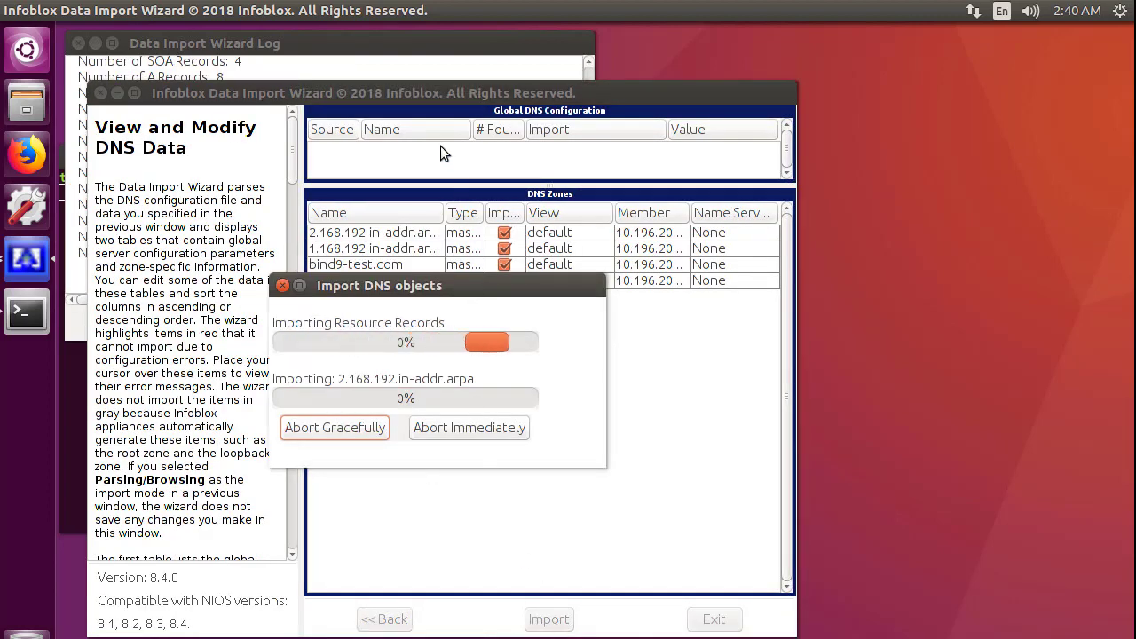
click(438, 49)
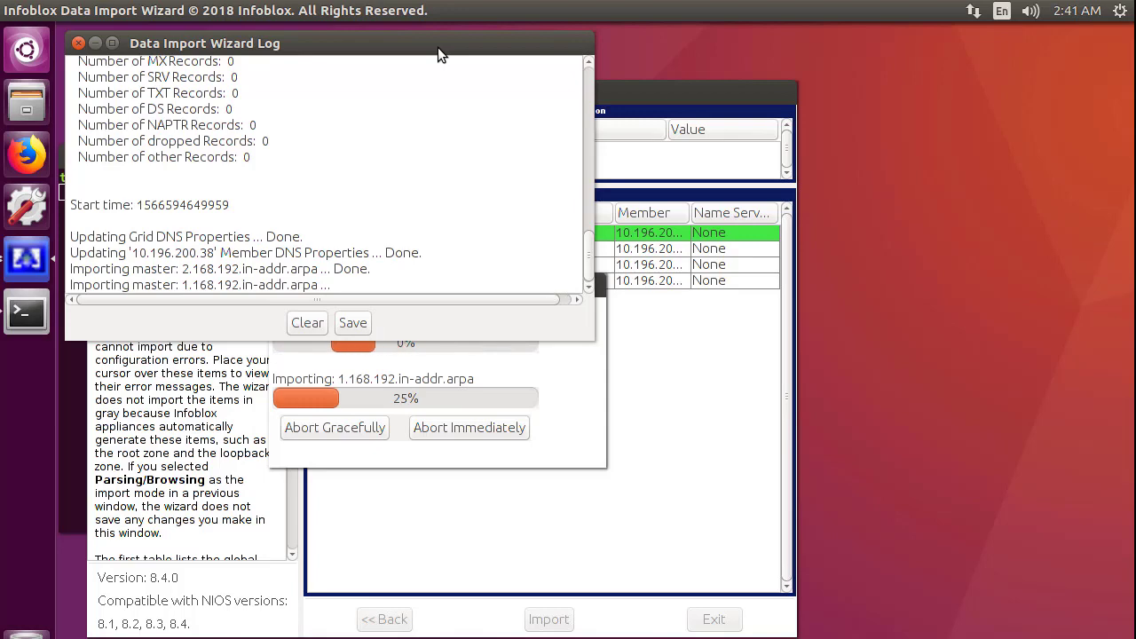
Restart grid services to apply the imported zones, then open the bind9-demo.com zone's records
click(642, 388)
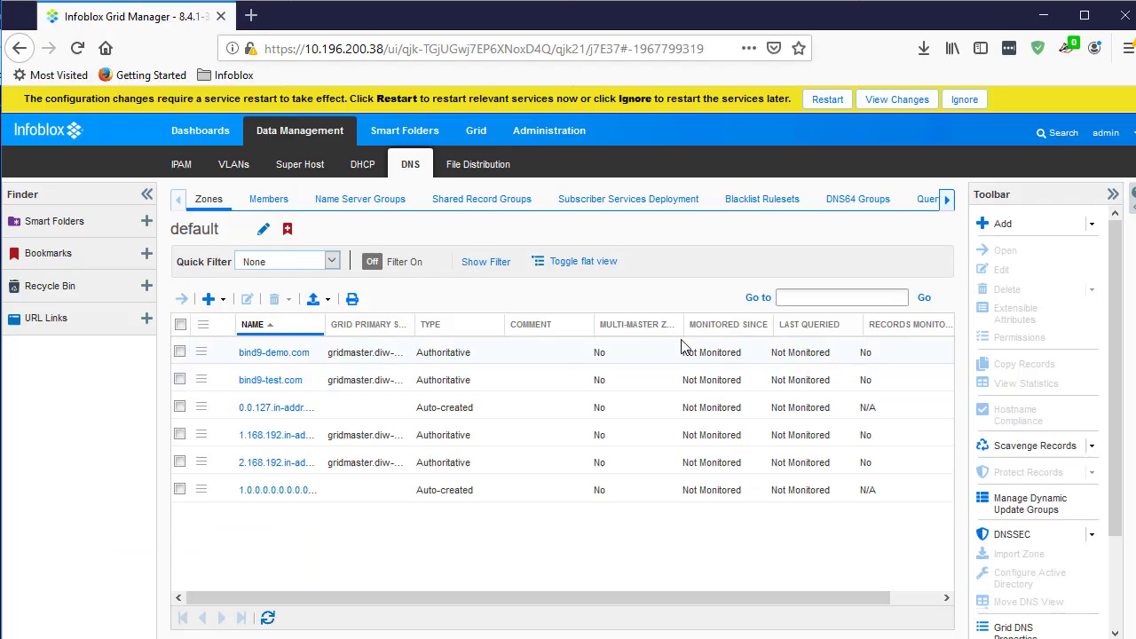
click(828, 99)
click(850, 600)
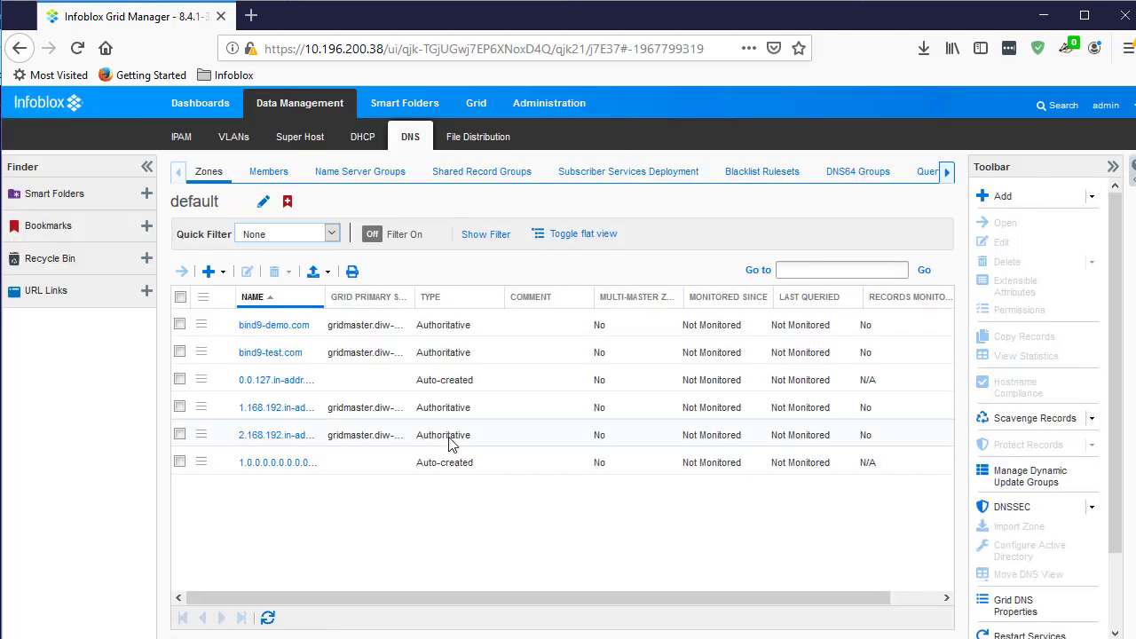
click(275, 325)
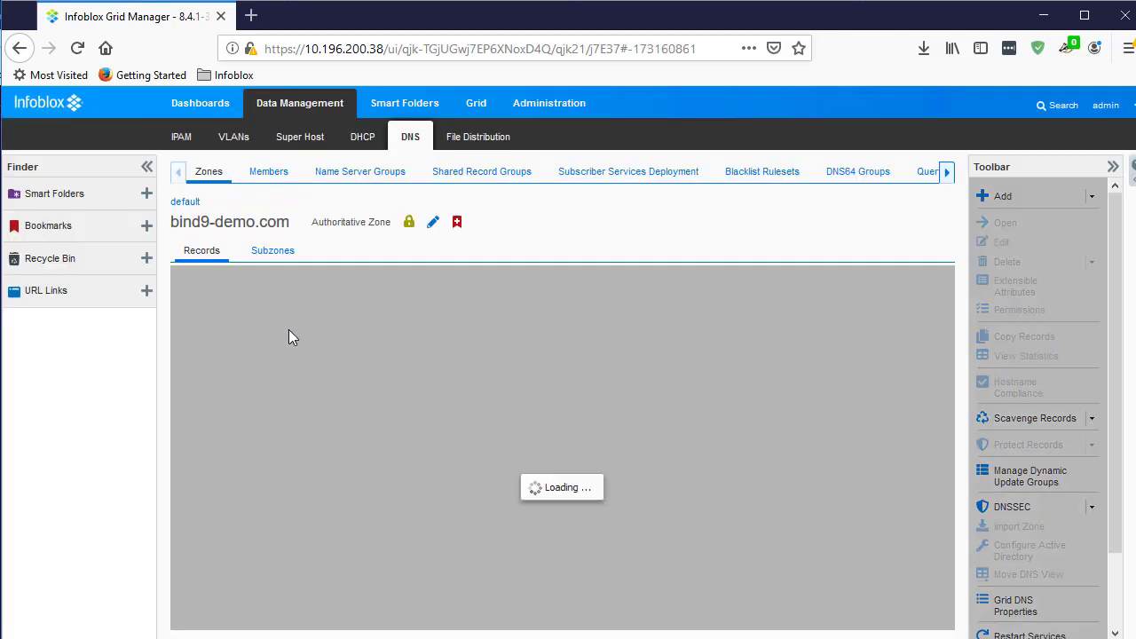
key(alt+Tab)
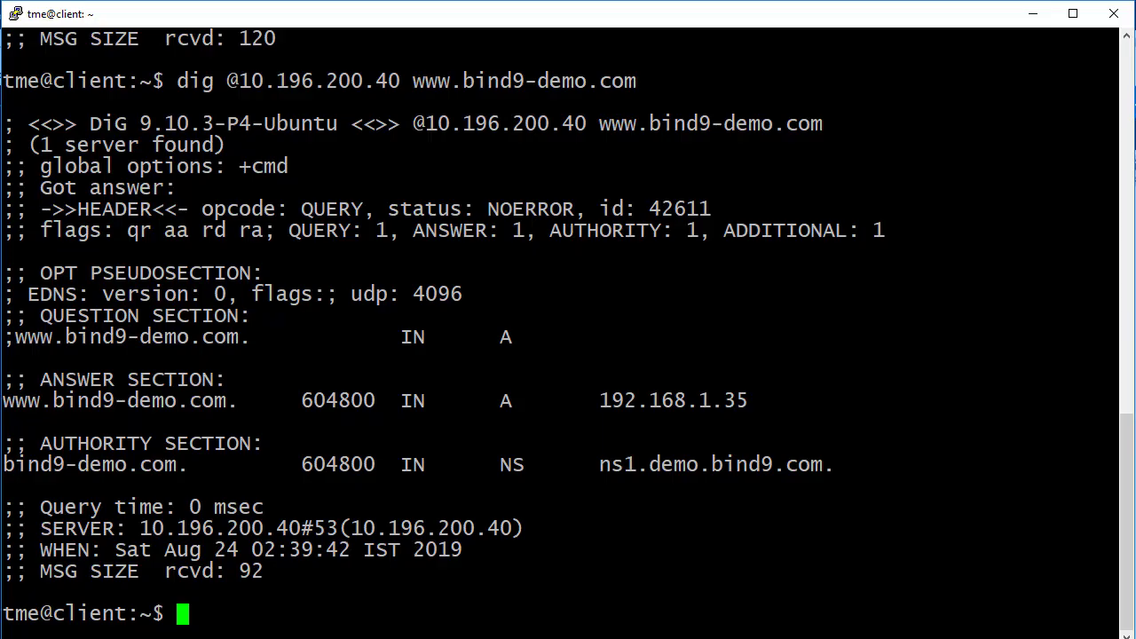
text(dig @10.196.200.38 www.bind9-demo.com)
key(Return)
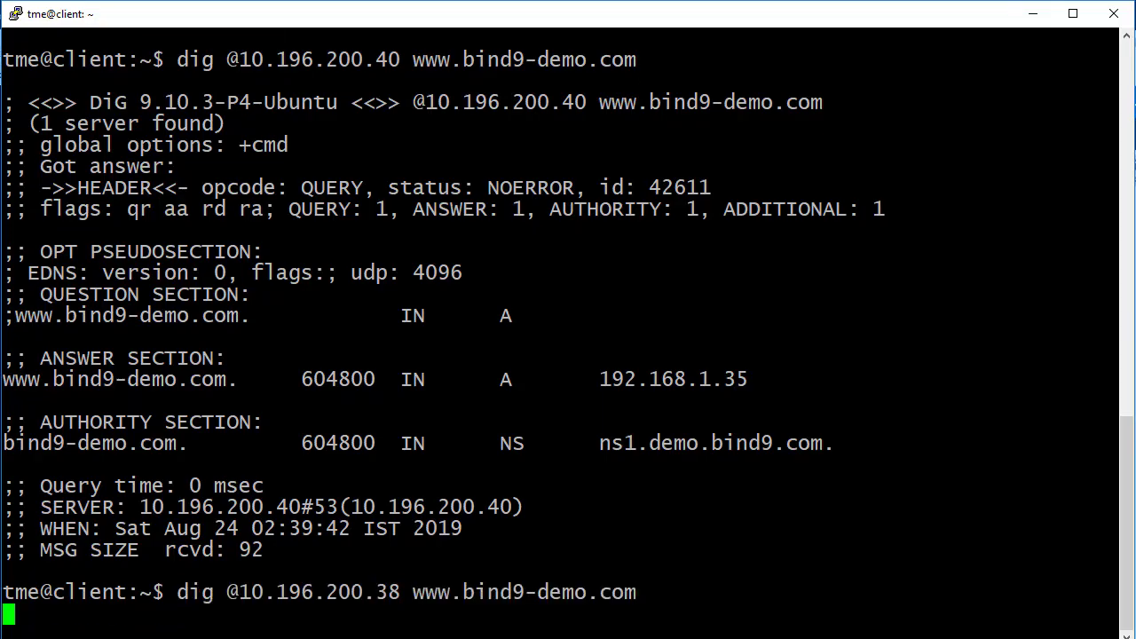